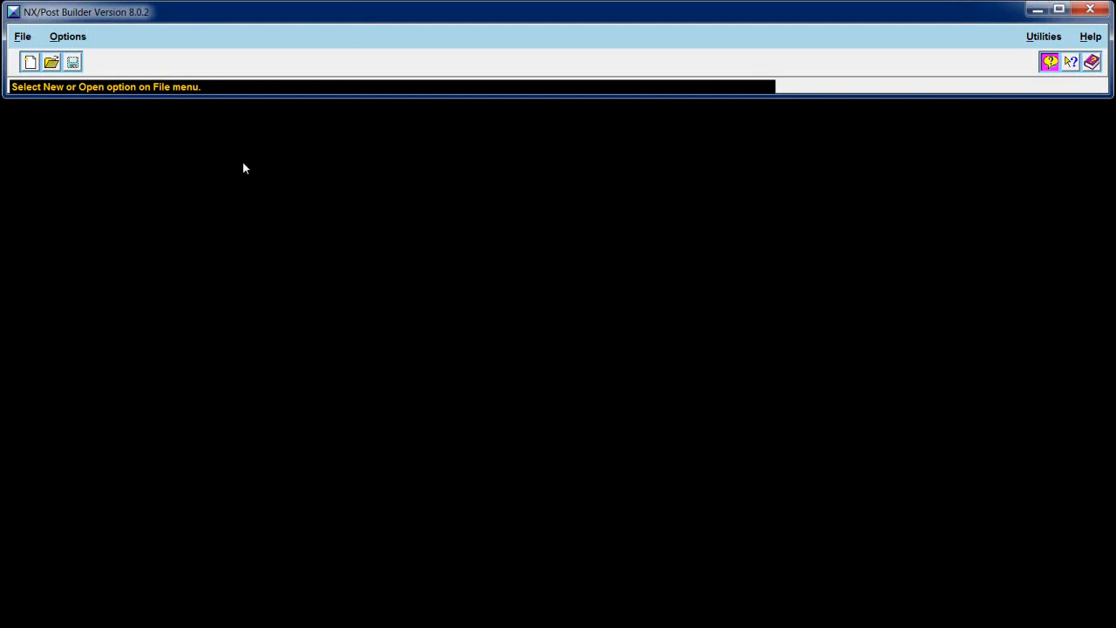
Start a new post processor named 2AxisLathe with millimetre output for a 2-axis lathe
click(23, 36)
click(48, 55)
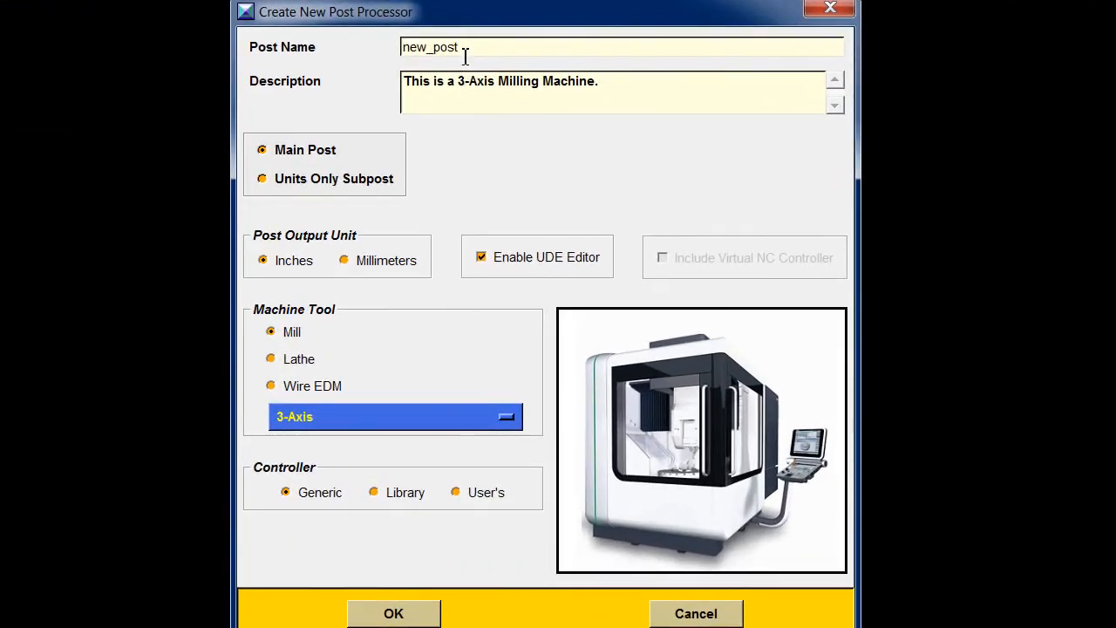
drag(478, 96, 411, 95)
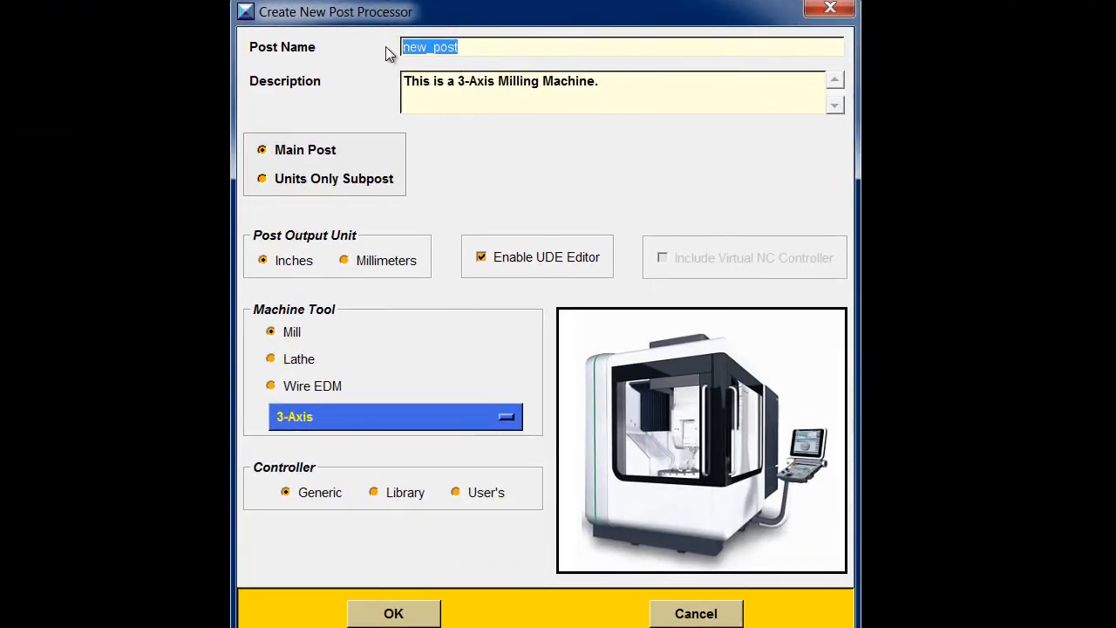
text(2AxisLathe)
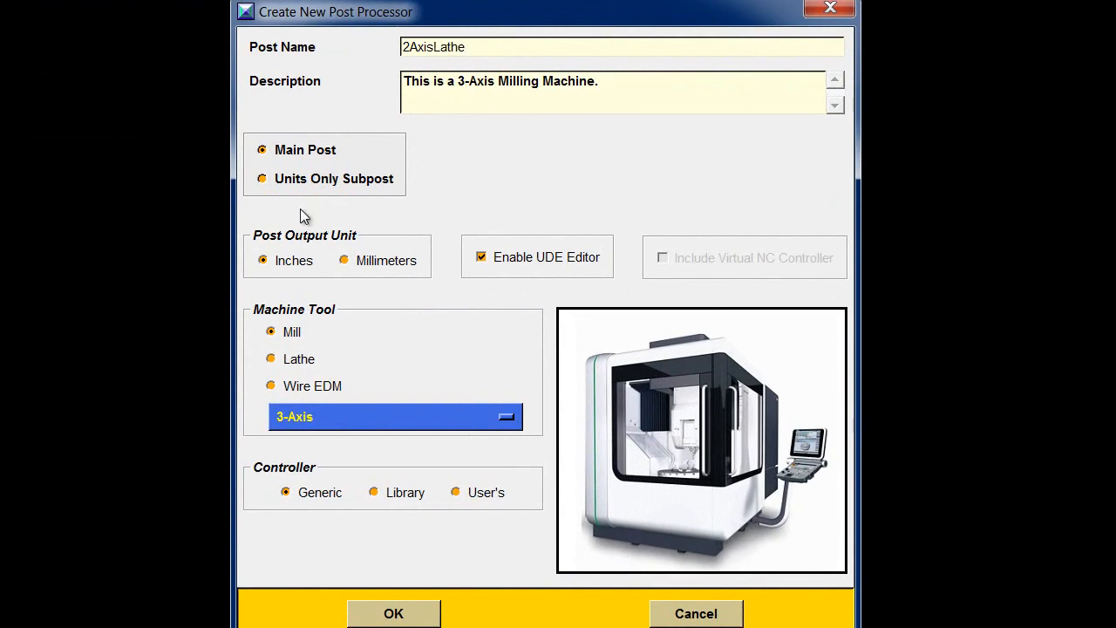
click(345, 263)
click(273, 360)
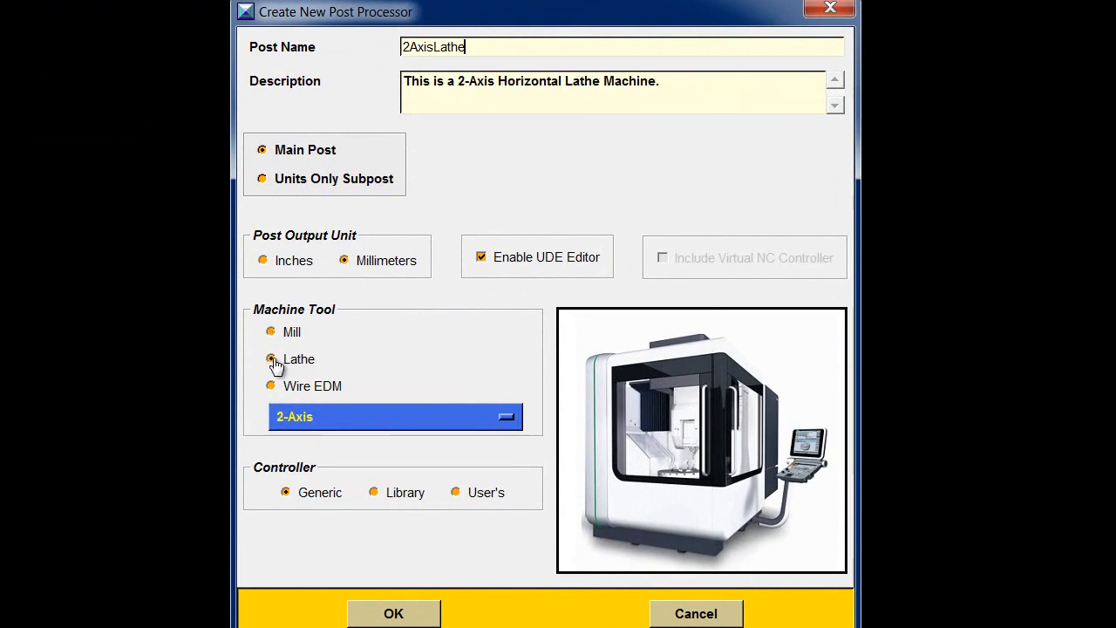
click(432, 406)
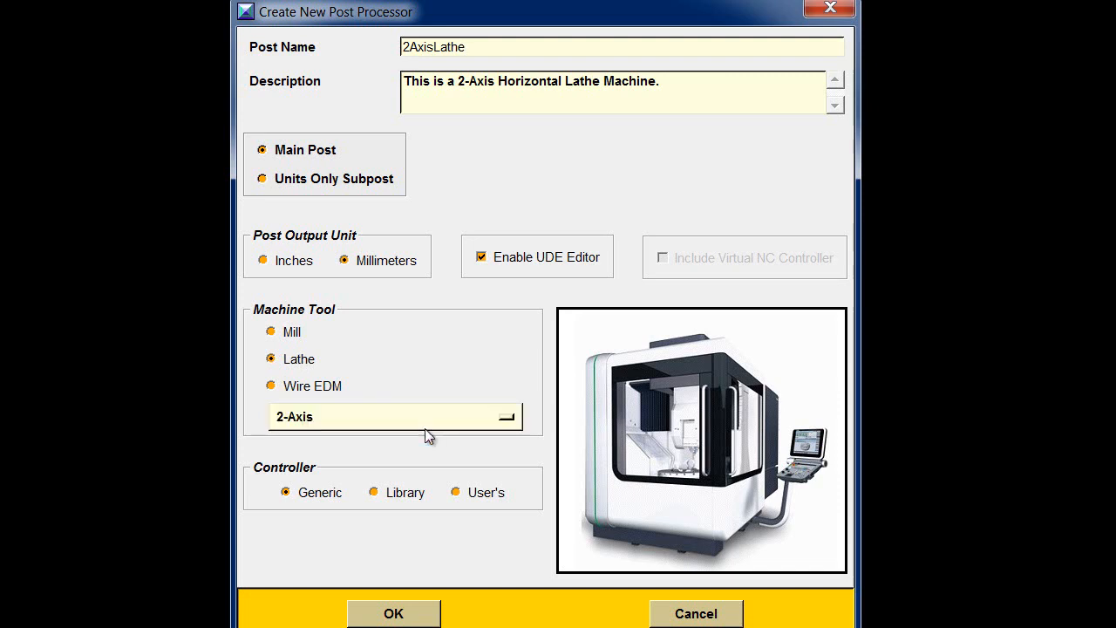
Base the post on the library controller SIEMENS Sinumerik_840D_lathe and create it
click(375, 494)
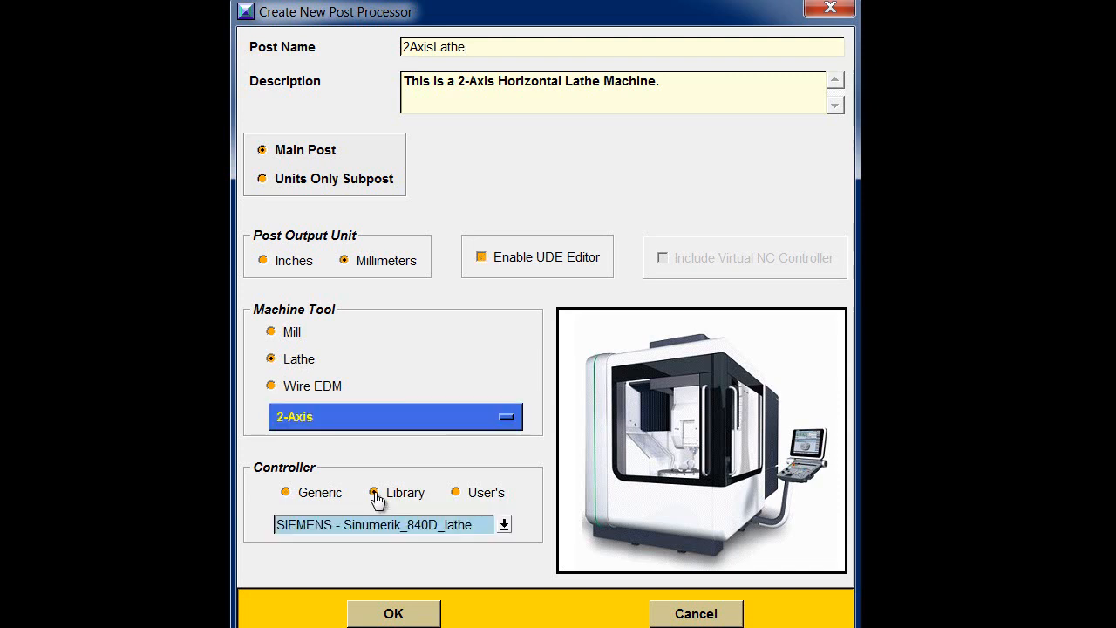
click(505, 526)
mouse_move(541, 545)
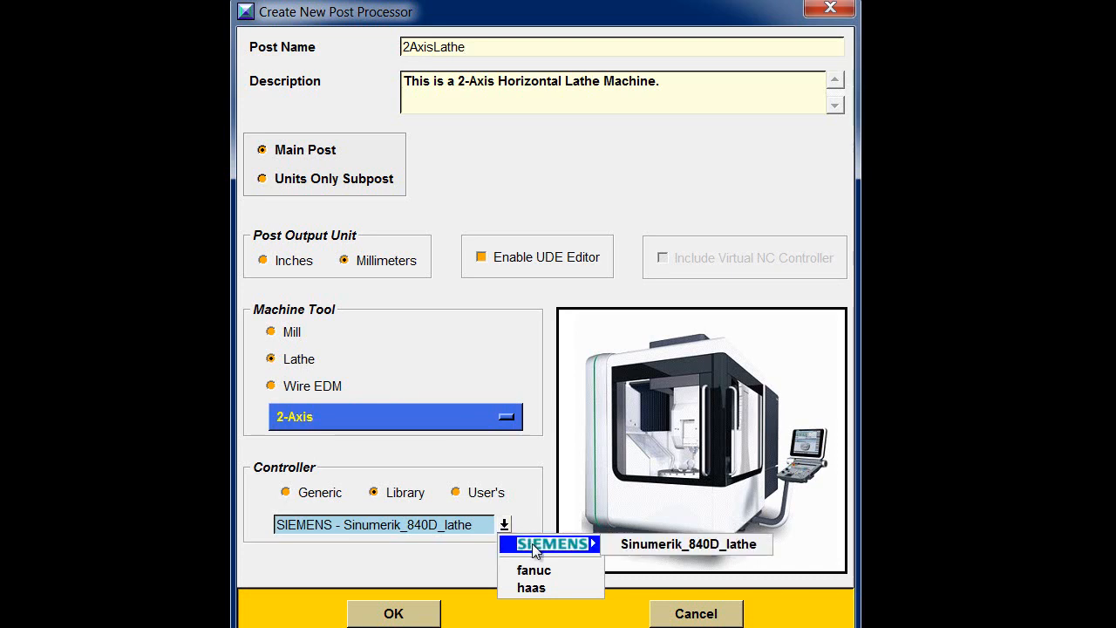
click(656, 545)
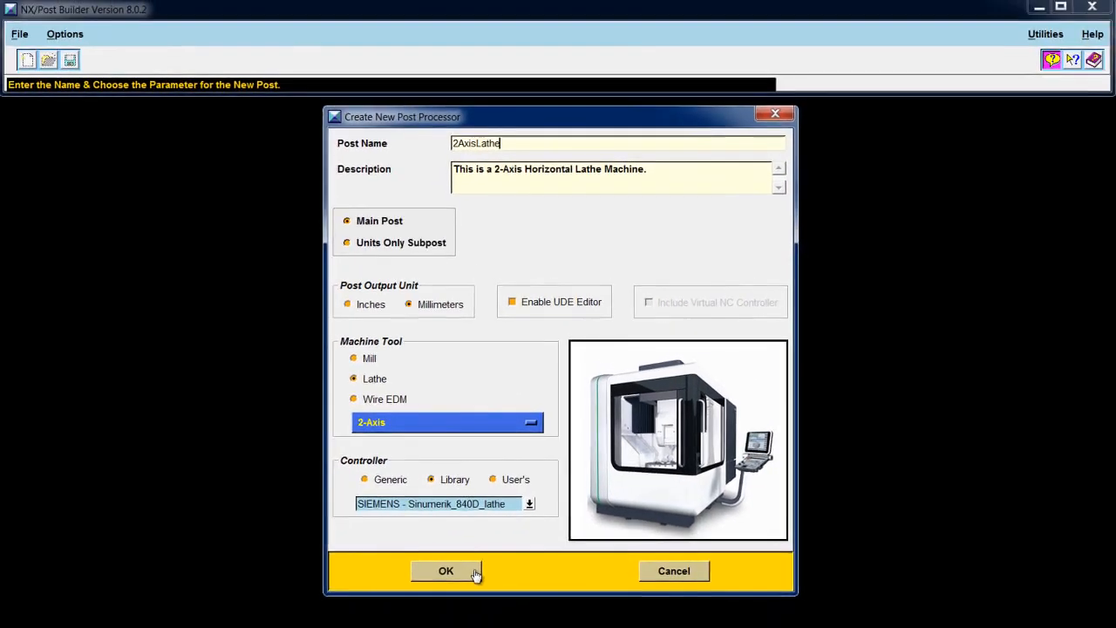
click(430, 616)
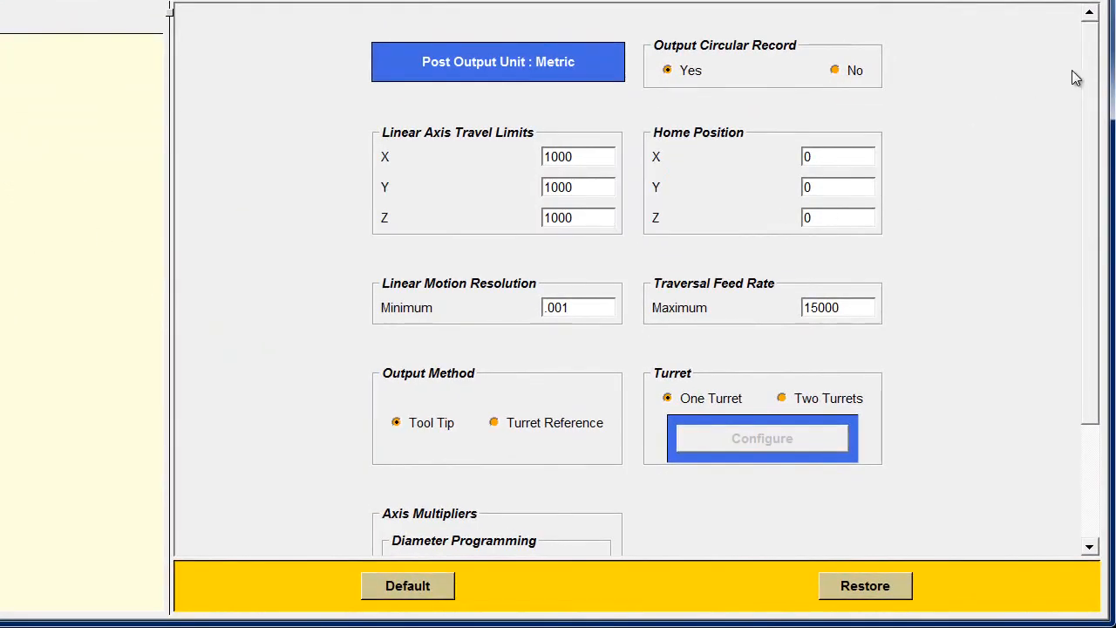
Review the lathe's general parameters down to the axis multipliers, and display the program start sequence
drag(1090, 58, 1089, 201)
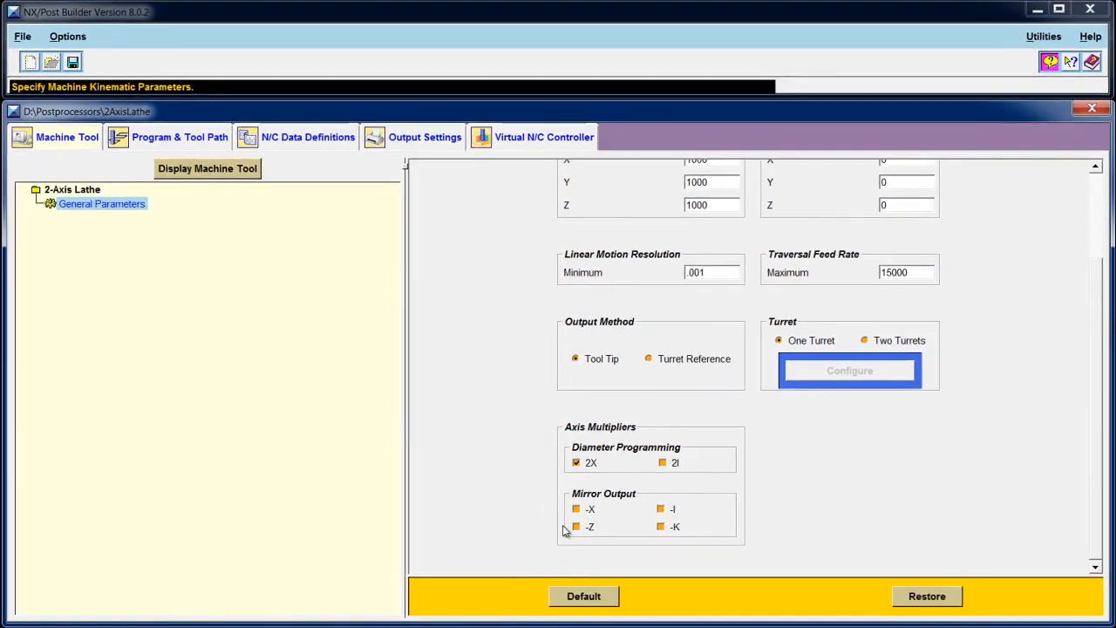
scroll(1104, 460, up, 3)
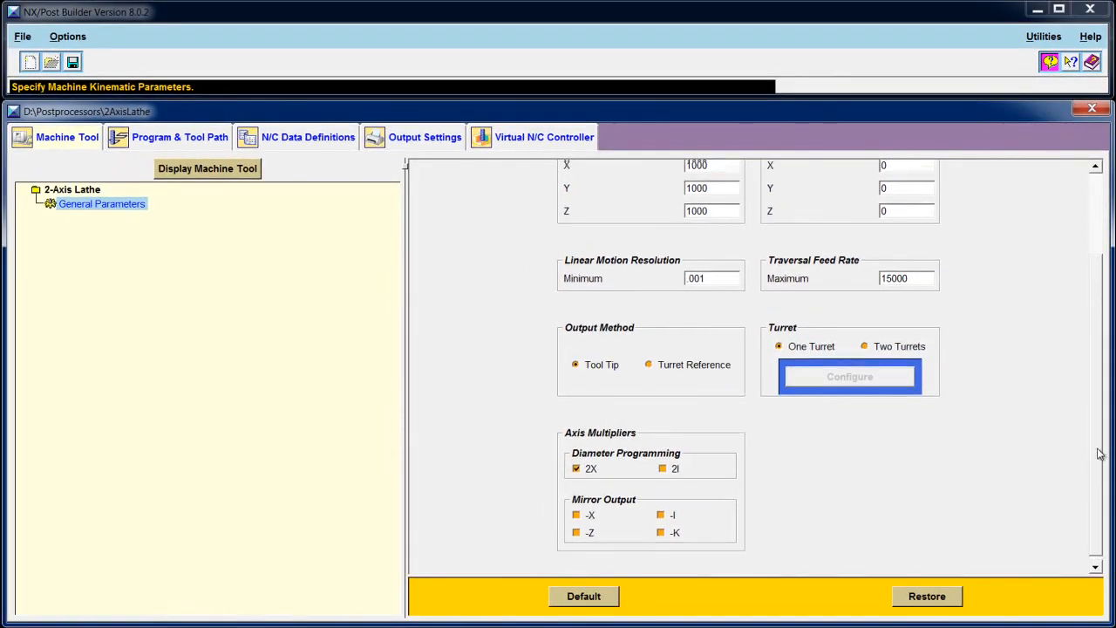
click(178, 137)
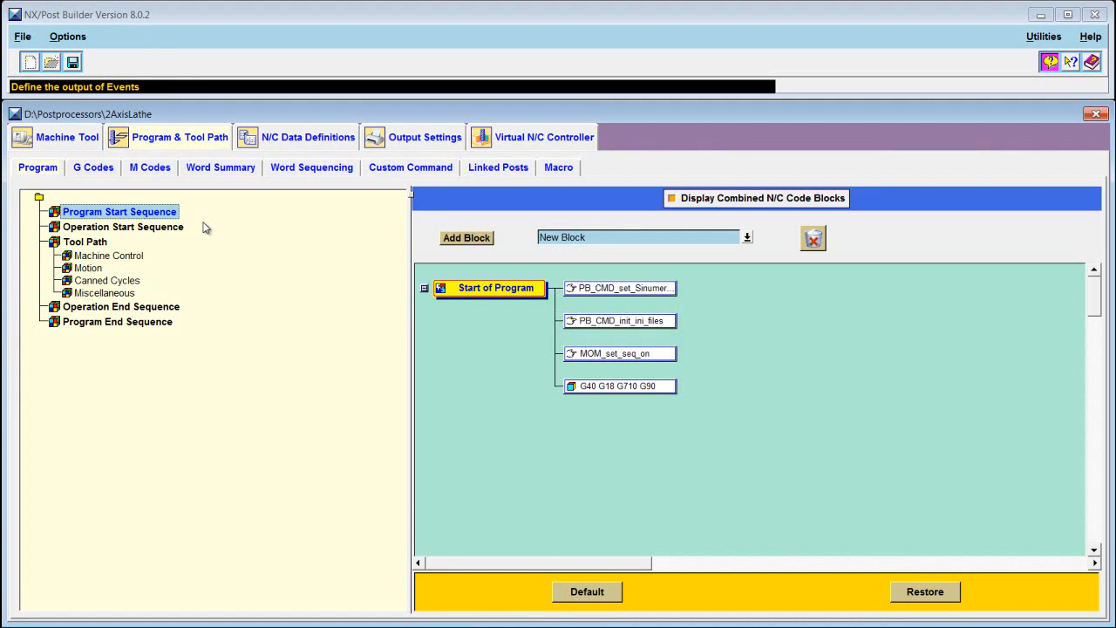
Save the post as 2AxisLathe.pui in the Postprocessors folder on drive D
click(72, 61)
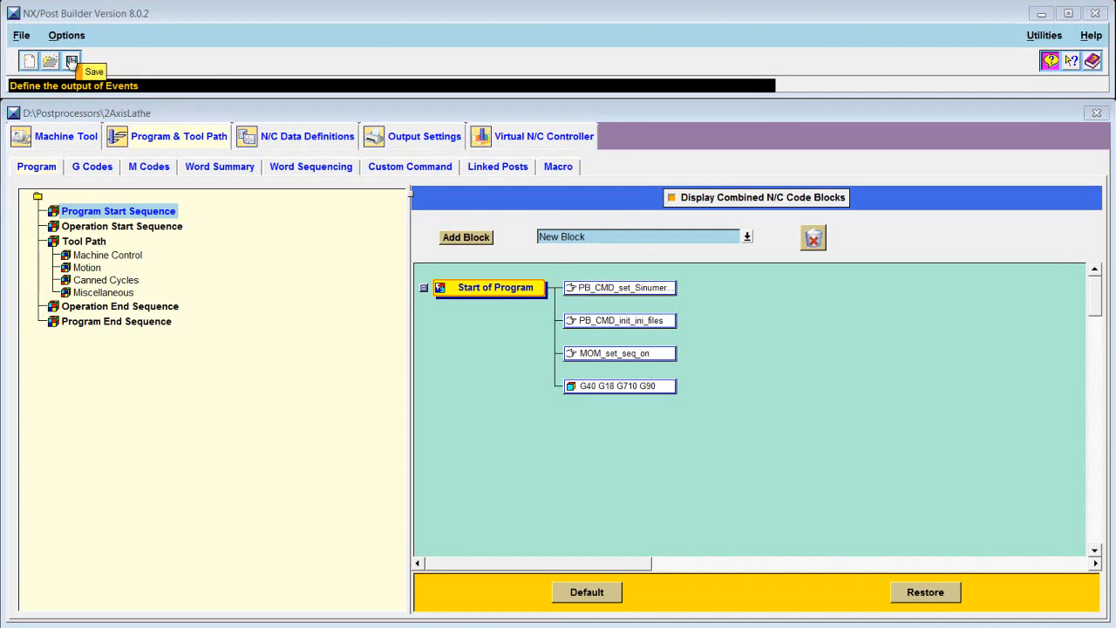
click(192, 481)
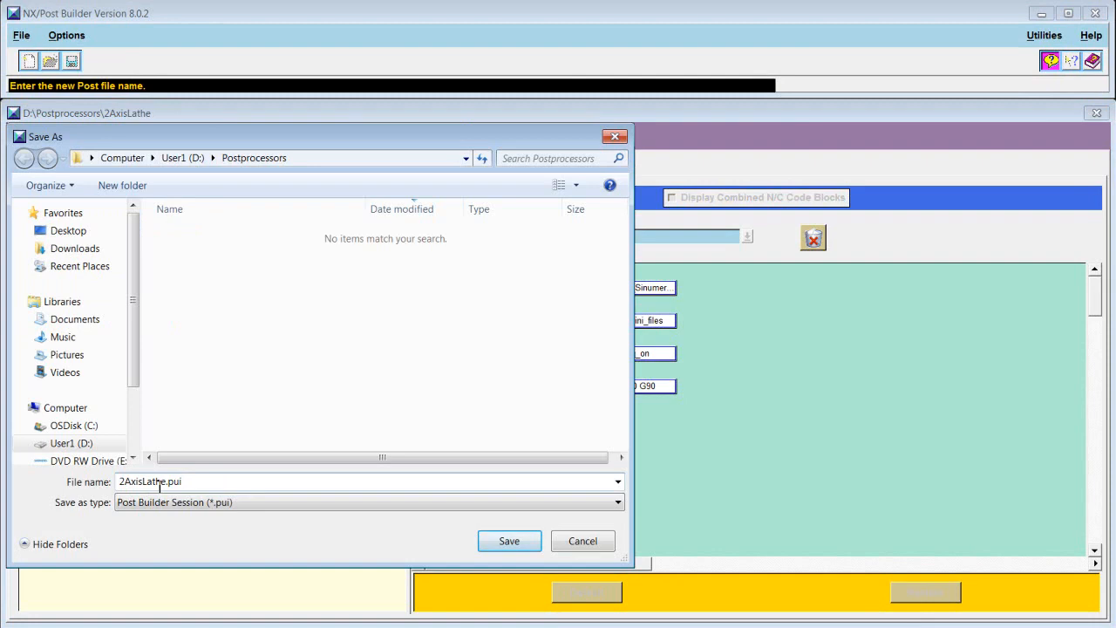
click(510, 541)
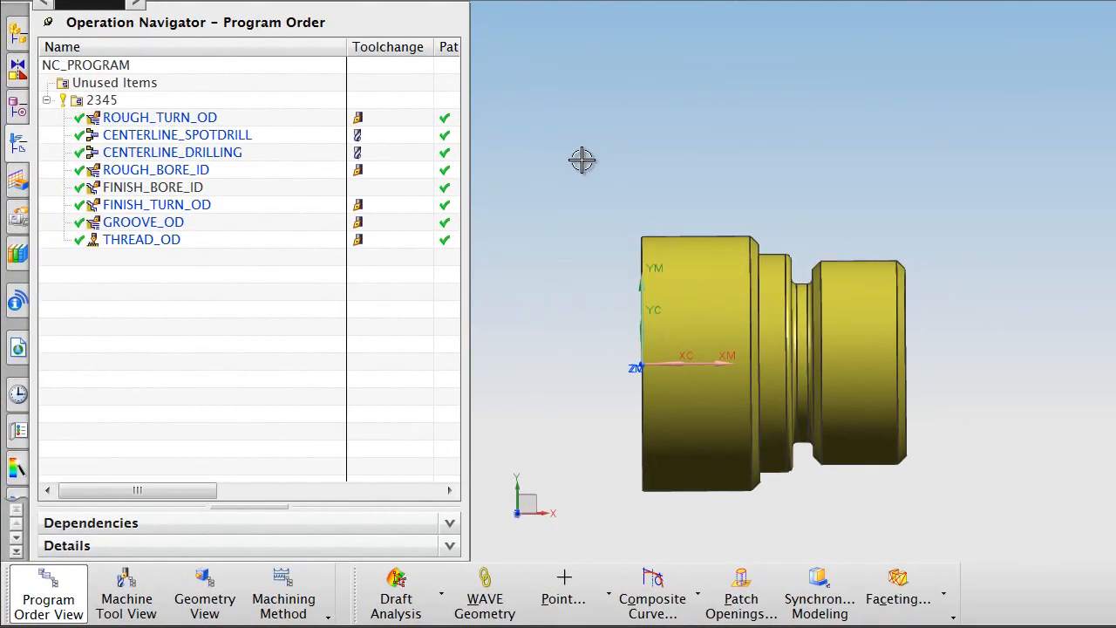
Switch to NX and examine the tool path of each operation in program 2345, from ROUGH_TURN_OD to THREAD_OD
click(191, 124)
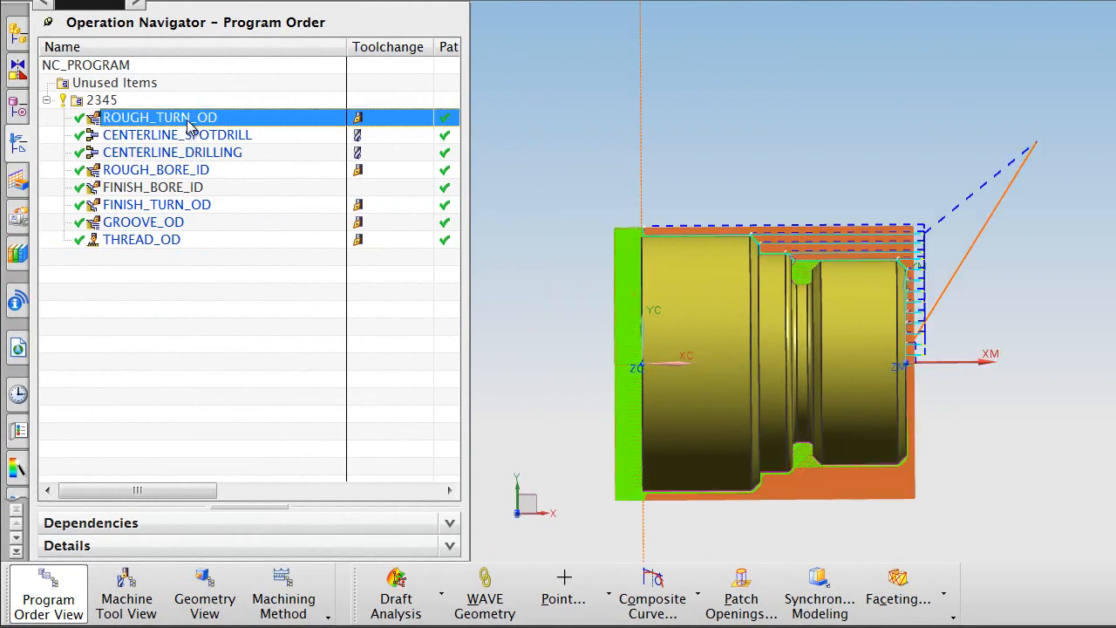
click(213, 142)
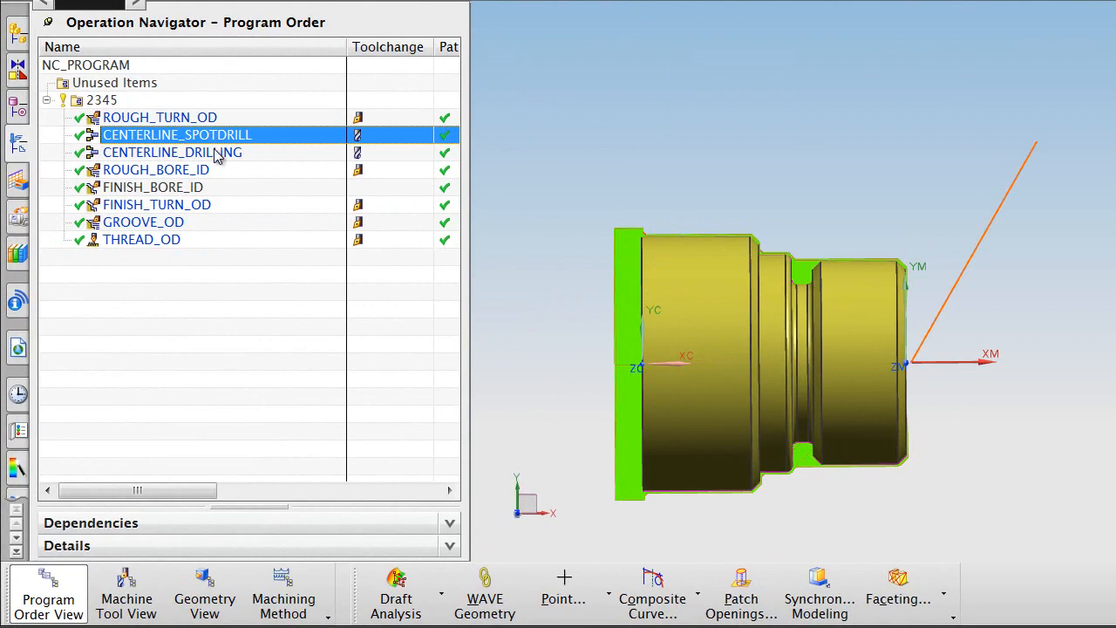
click(217, 155)
click(200, 172)
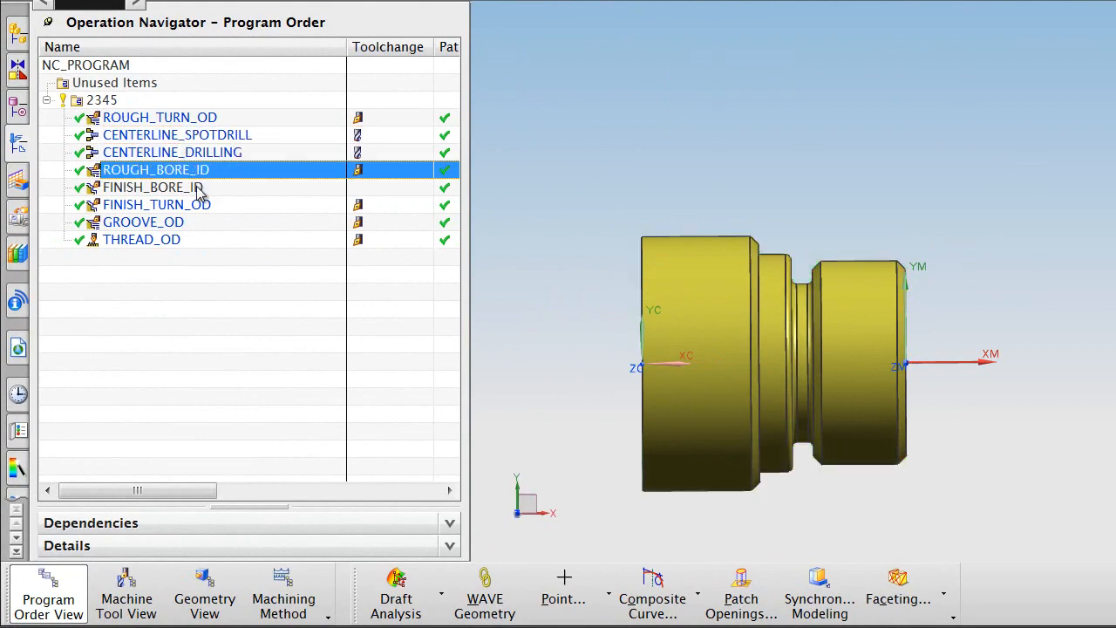
click(197, 186)
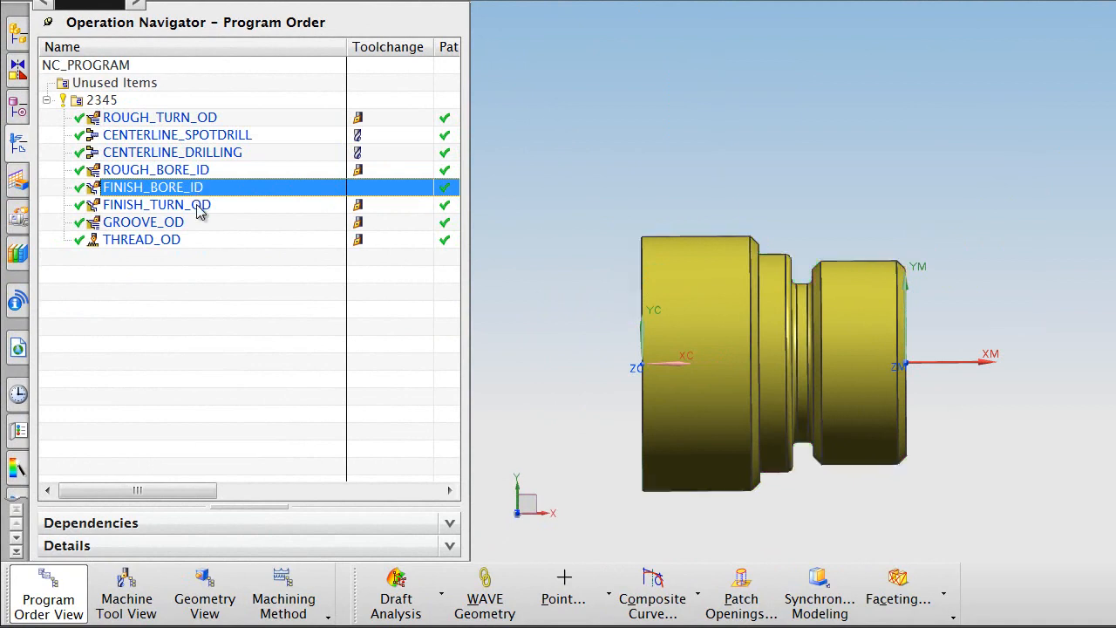
click(198, 207)
click(187, 225)
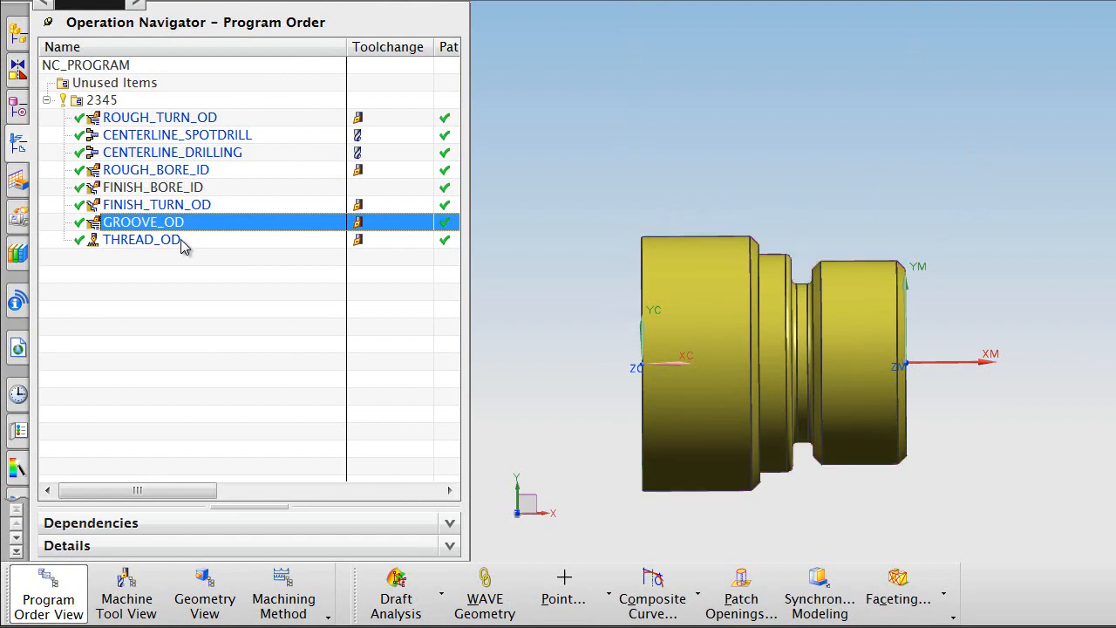
click(181, 244)
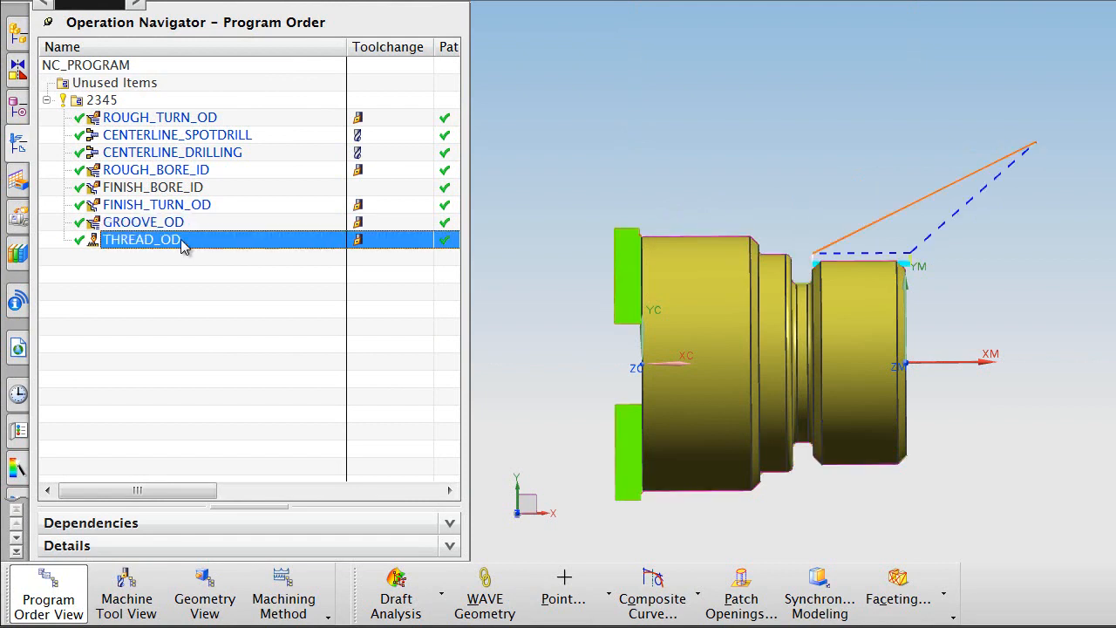
Start postprocessing the whole program 2345 and load 2AxisLathe.pui from D:\Postprocessors as the postprocessor
click(103, 101)
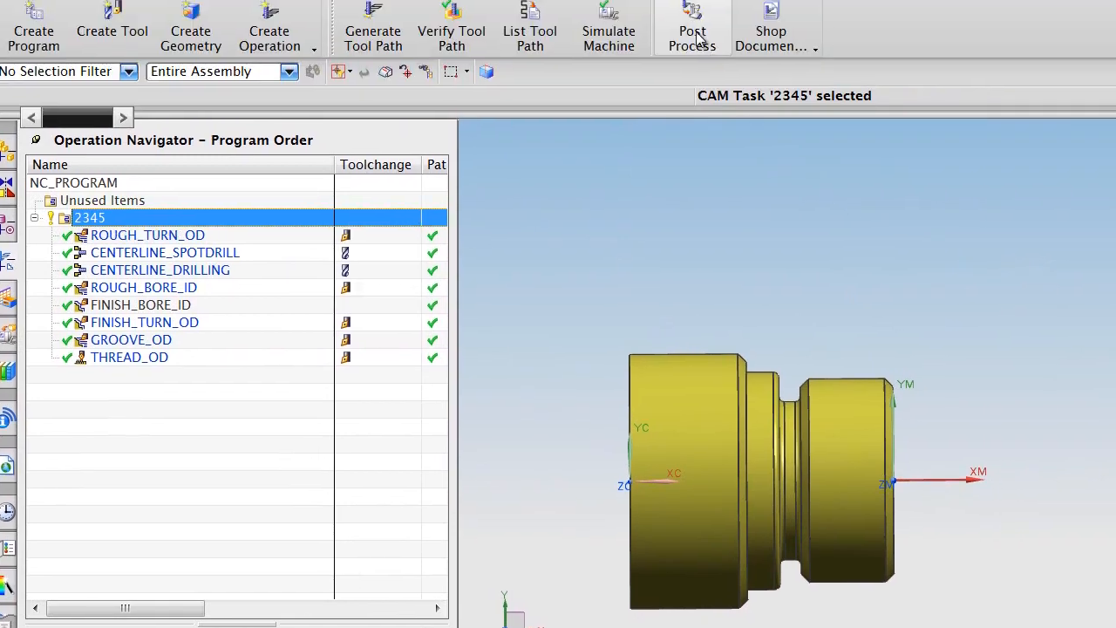
click(699, 36)
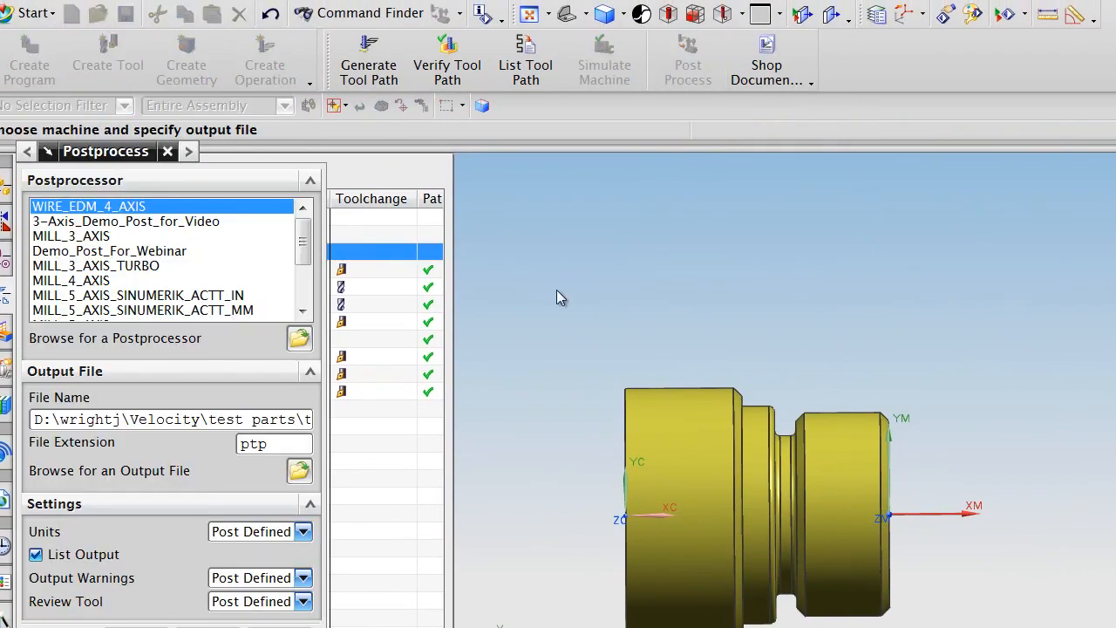
click(300, 337)
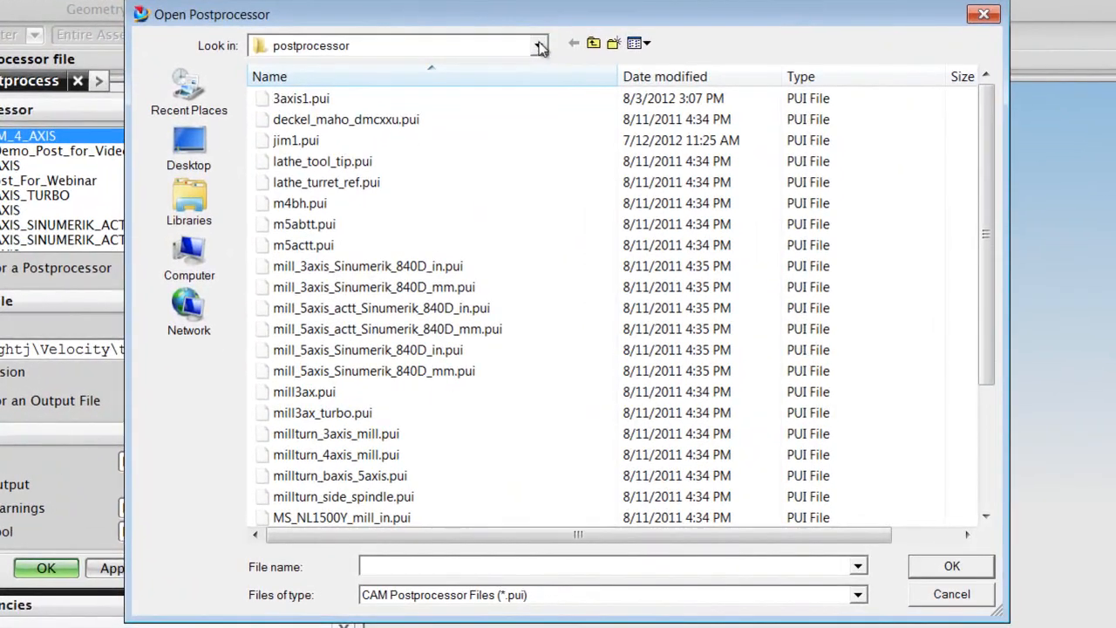
click(524, 74)
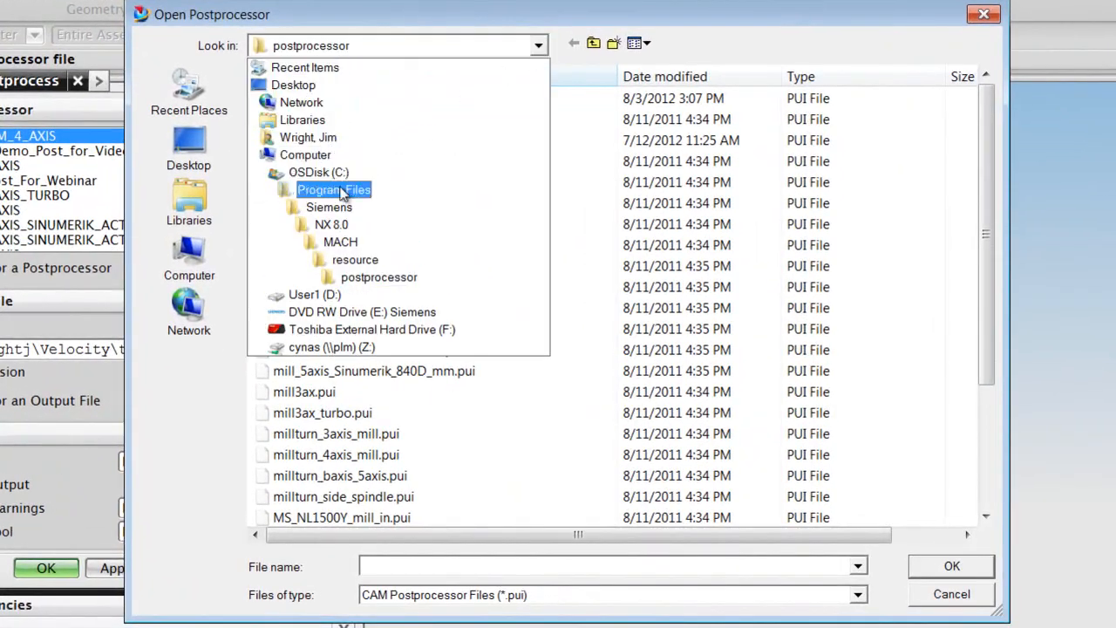
click(305, 294)
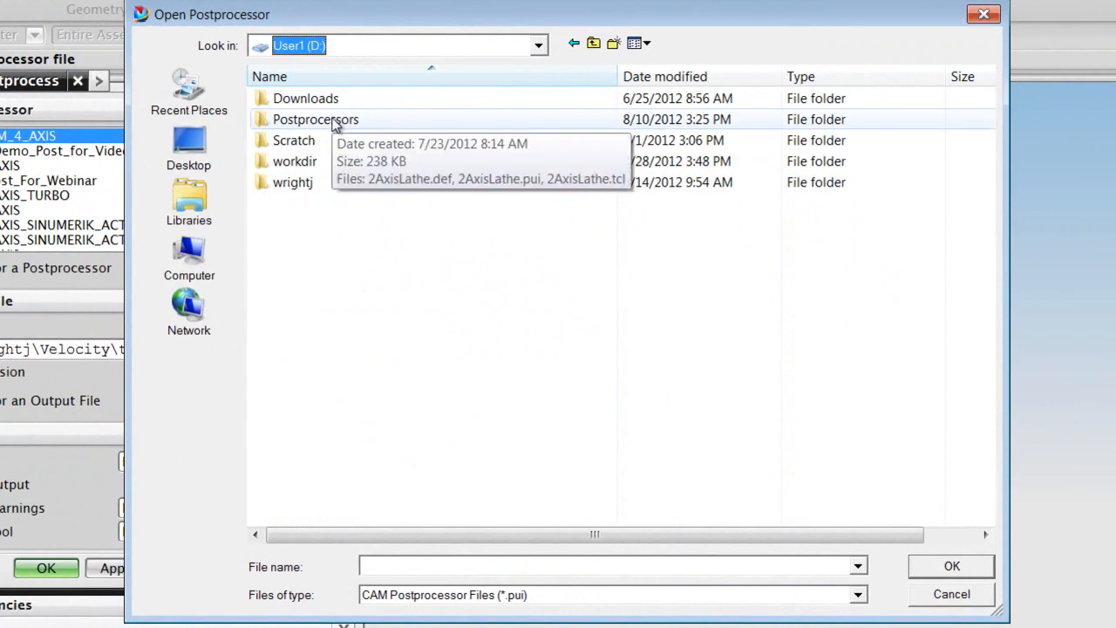
double_click(335, 122)
click(335, 101)
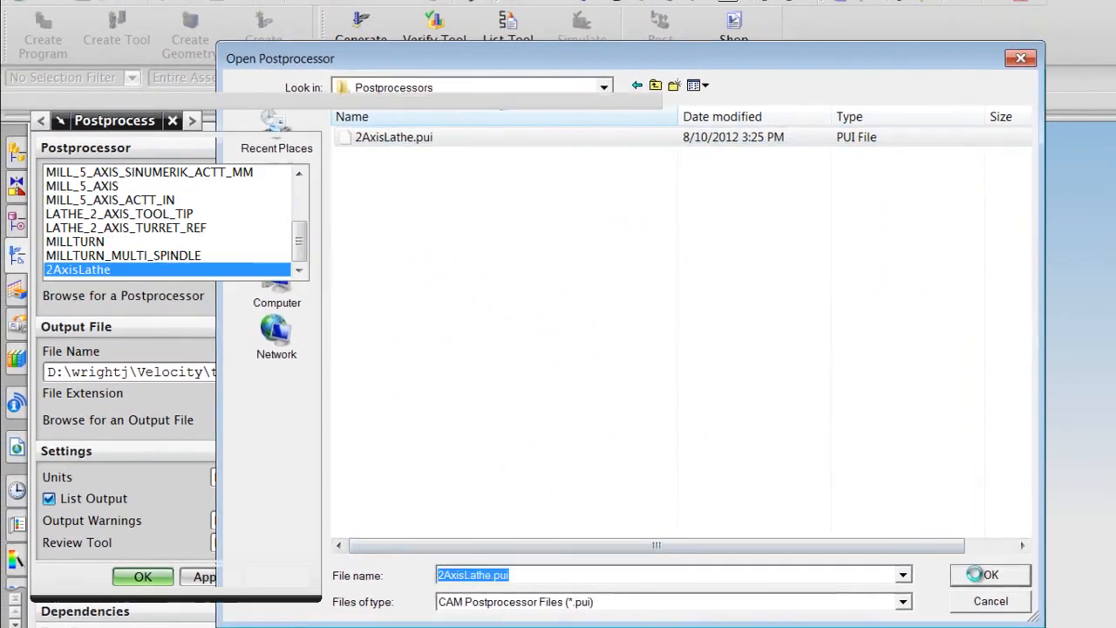
click(964, 568)
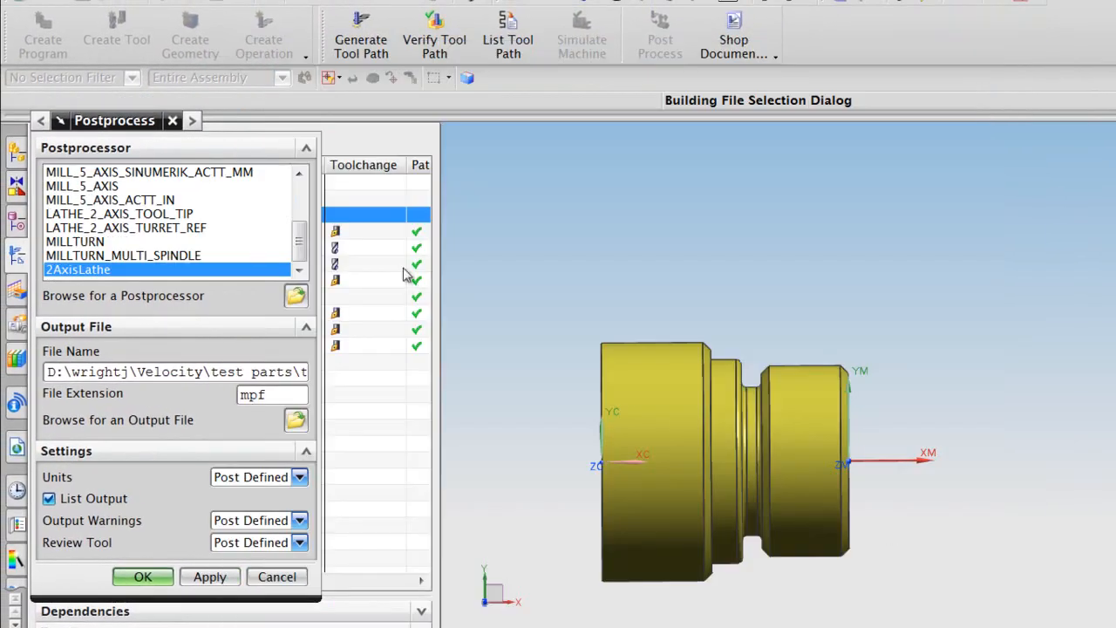
Output the NC code, overwriting FlowReducer_Setup_Finished2.mpf, then review the code listing and close it
click(143, 577)
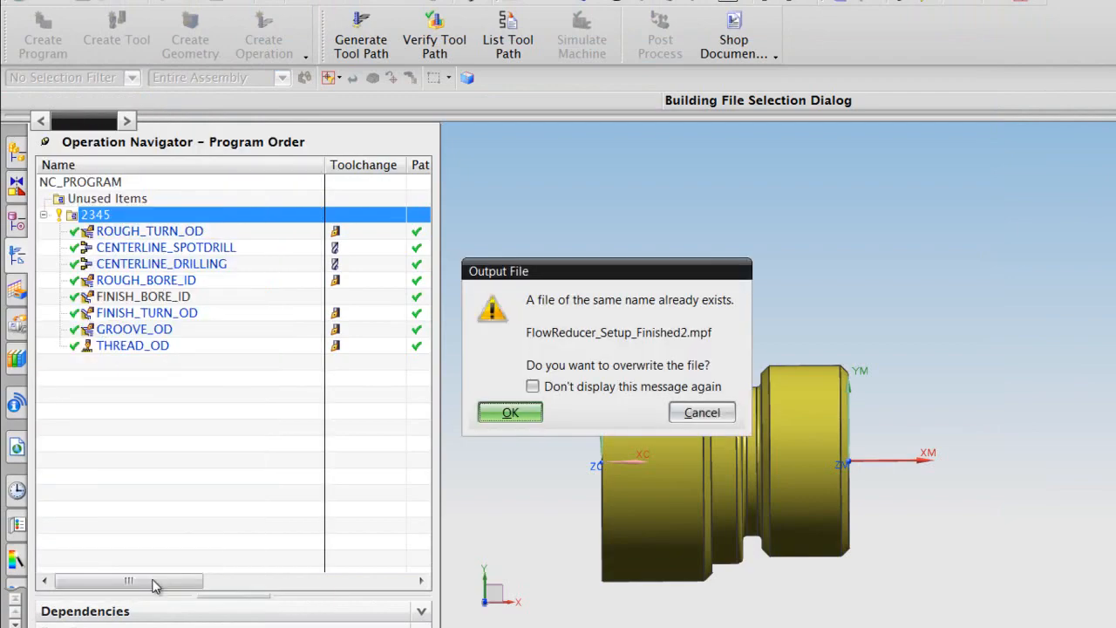
click(502, 413)
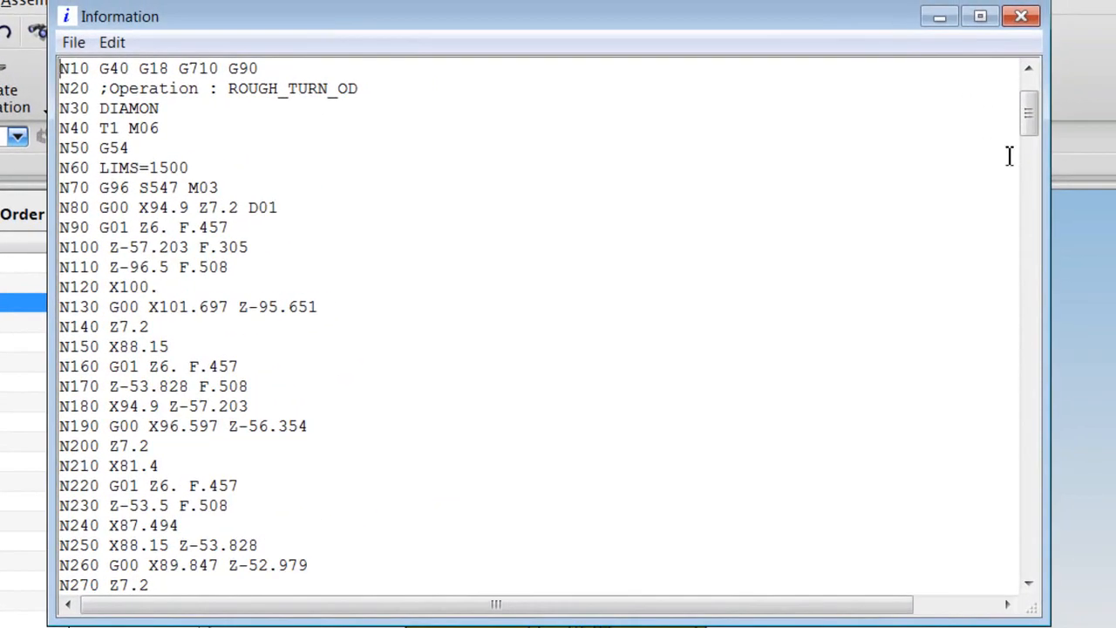
mouse_move(1030, 122)
mouse_down()
mouse_move(1044, 563)
mouse_move(1036, 97)
mouse_move(1038, 122)
mouse_up()
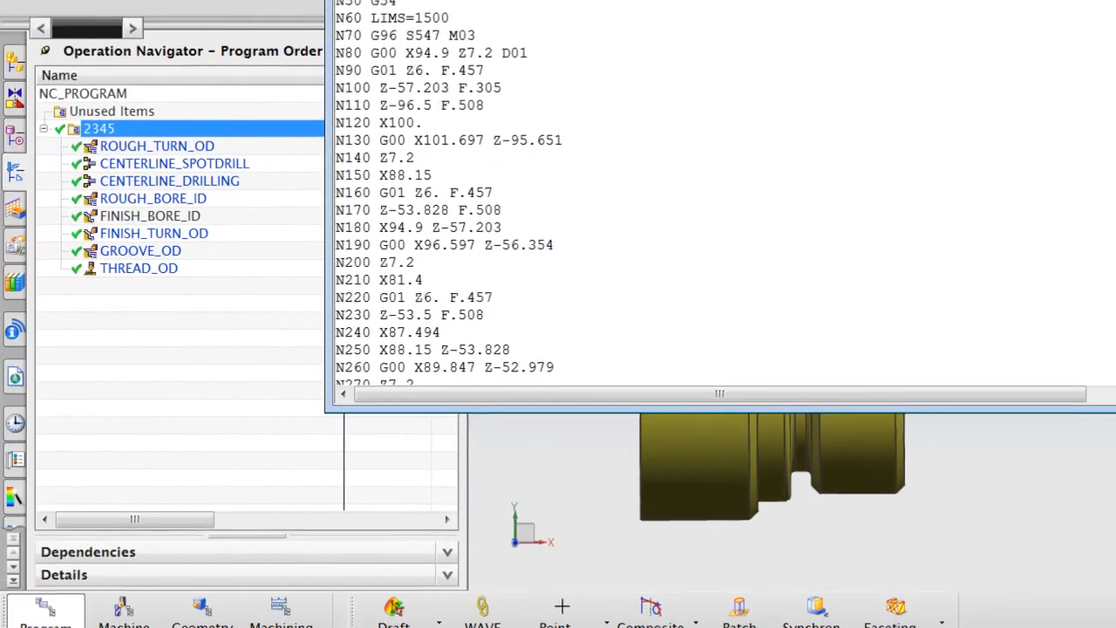
click(1022, 17)
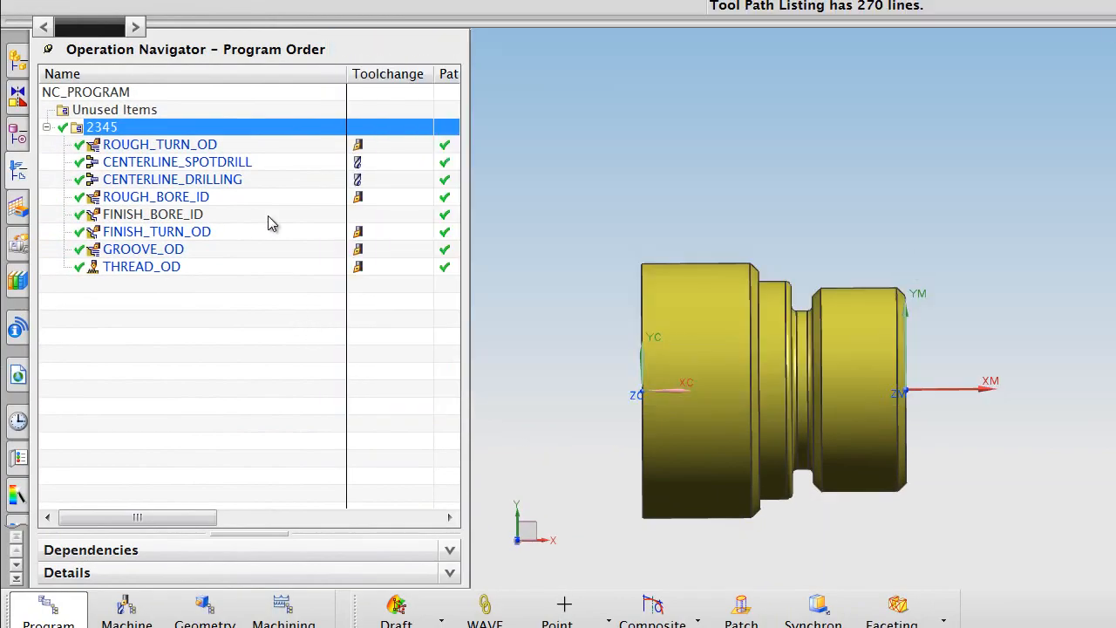
Edit the ROUGH_TURN_OD operation to use Machine Cycle as motion output, with OD_ROUGH as the subroutine name
double_click(199, 145)
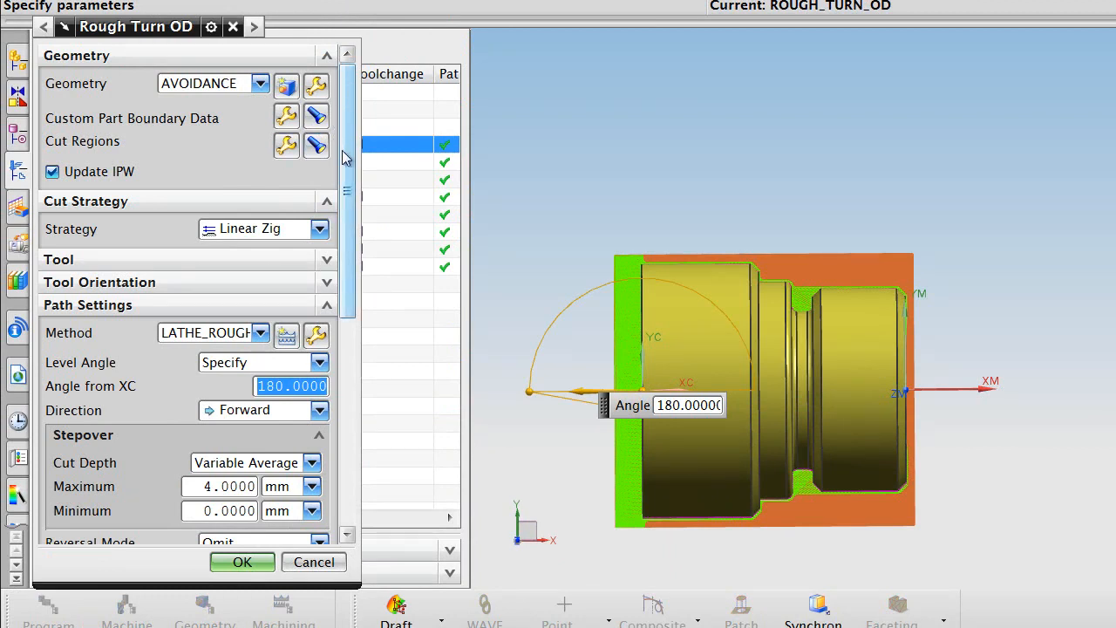
drag(349, 150, 344, 388)
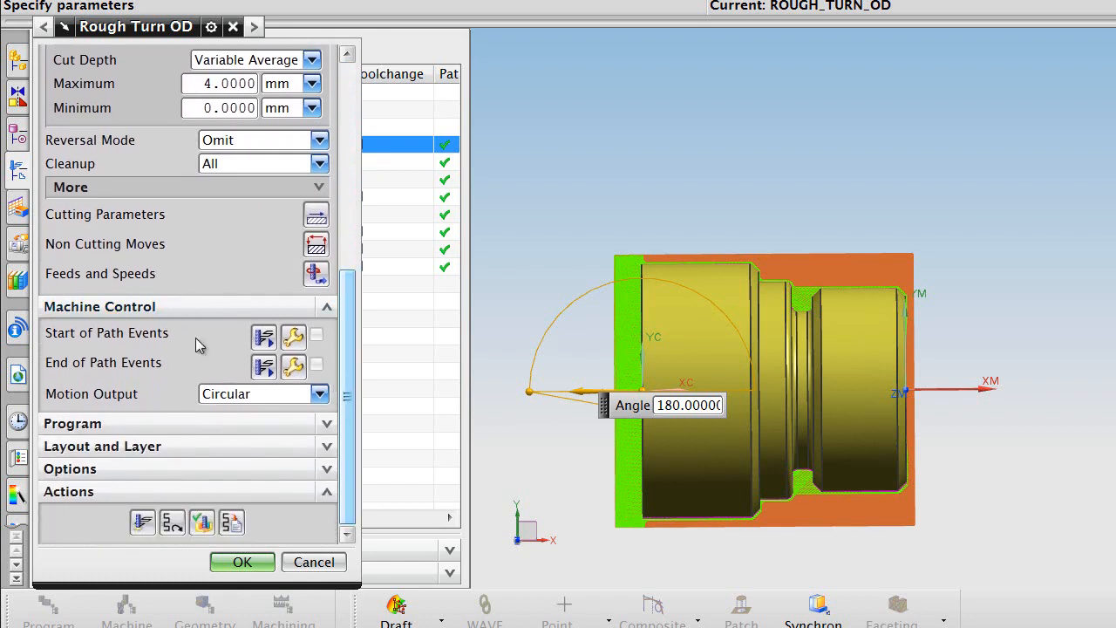
click(319, 393)
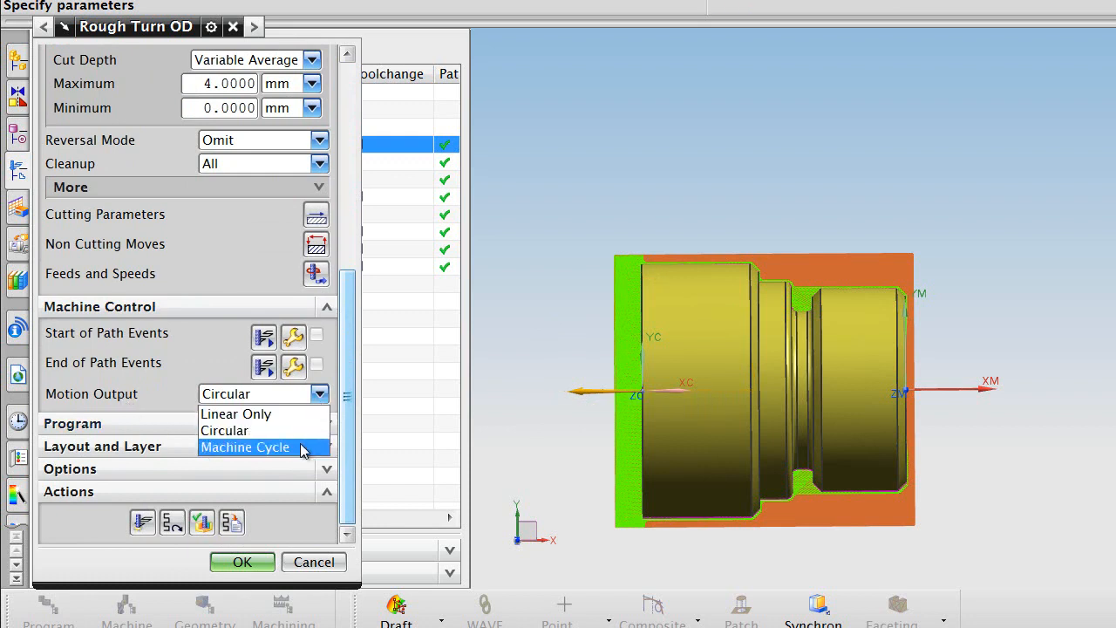
click(302, 447)
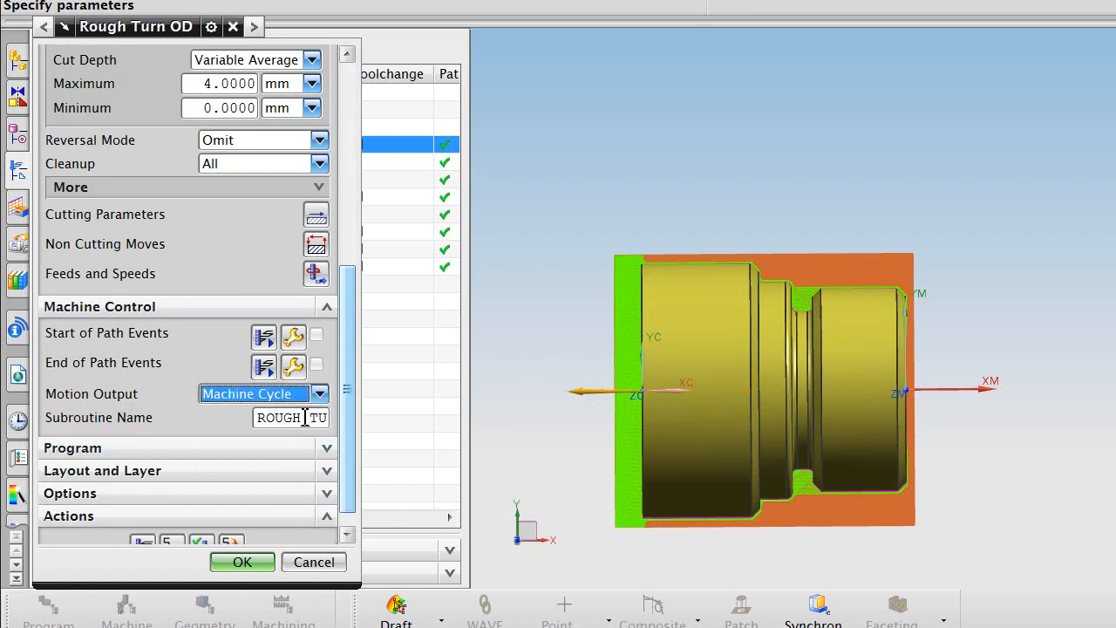
drag(258, 422, 338, 425)
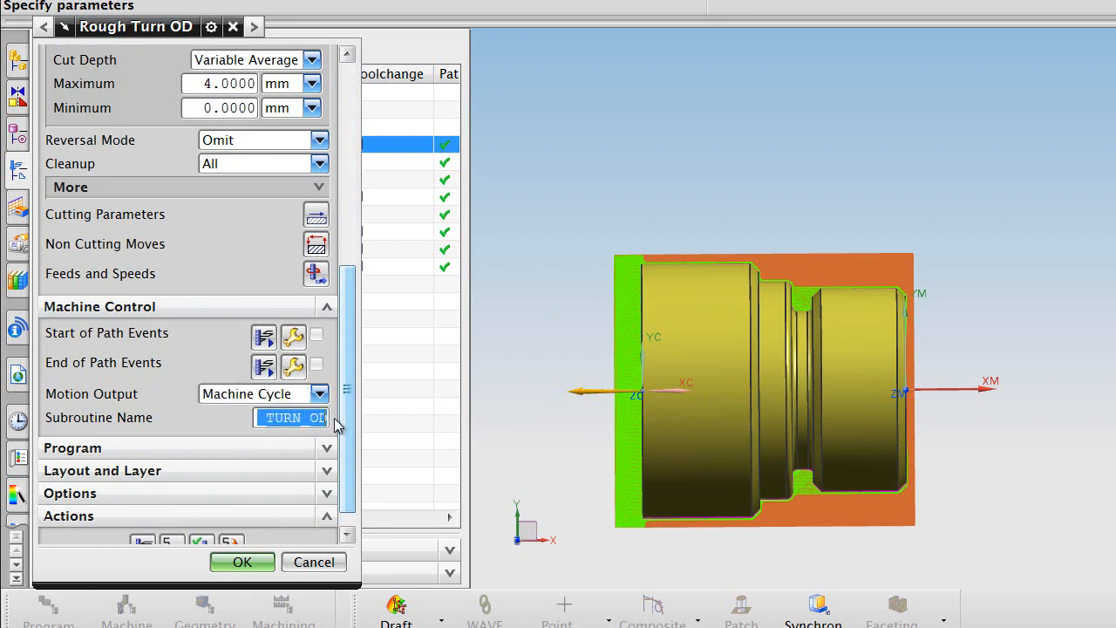
text(OD)
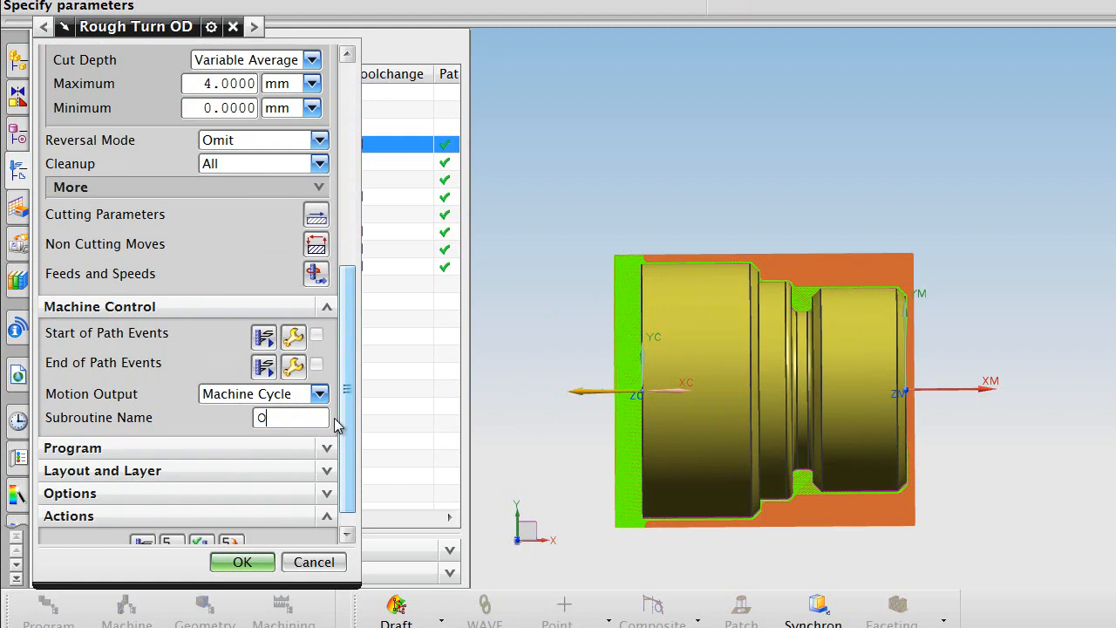
text(_ROUGH)
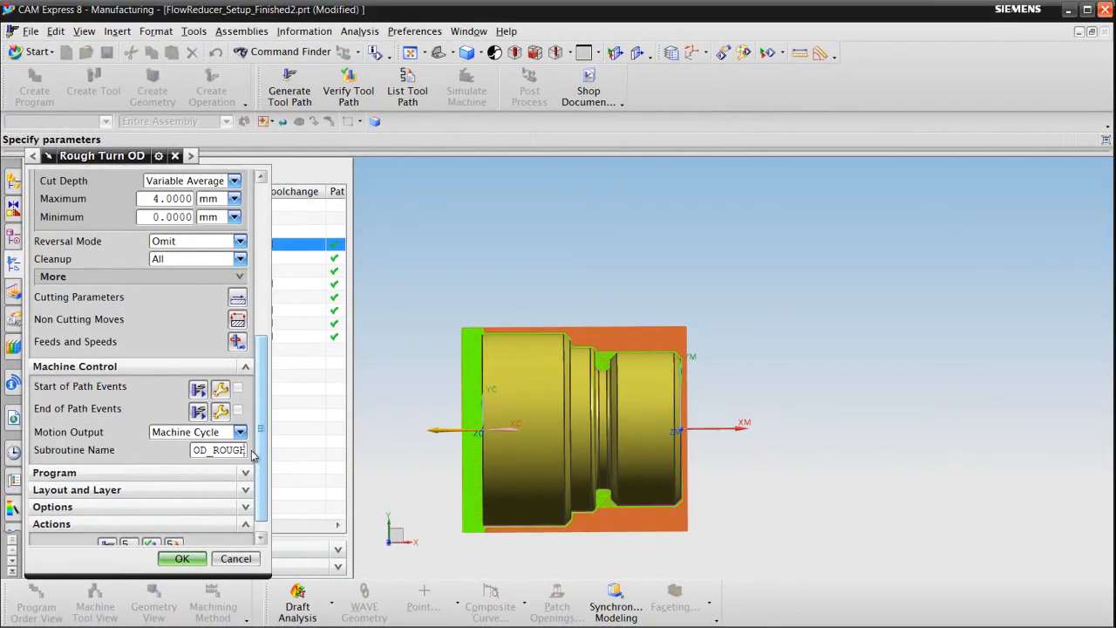
Regenerate the tool path of ROUGH_TURN_OD and accept the operation's changes
drag(263, 409, 263, 470)
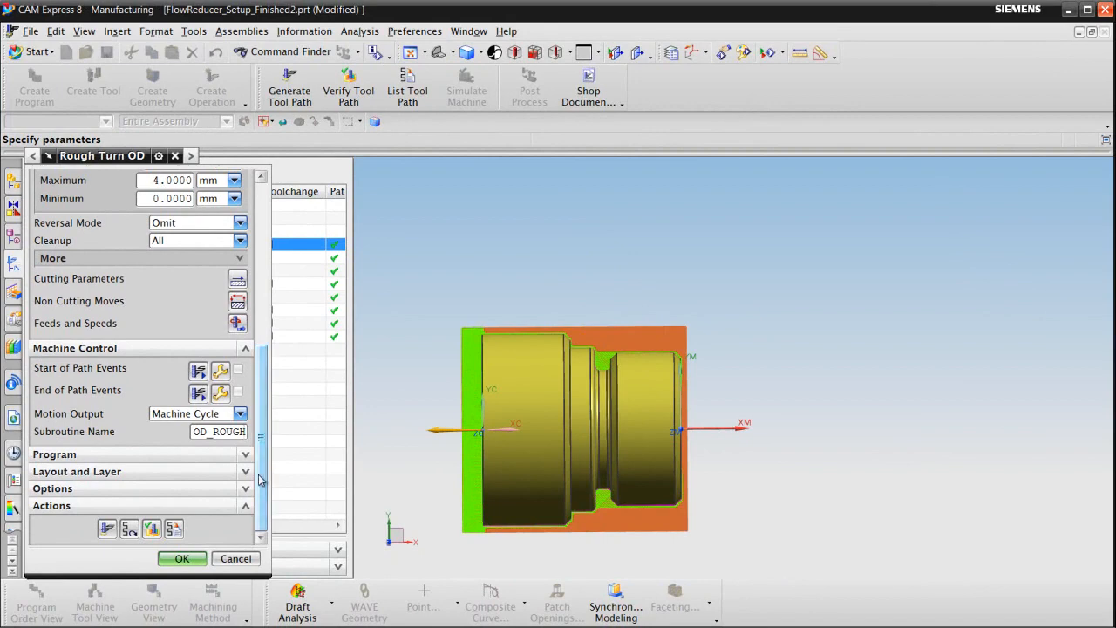
click(107, 529)
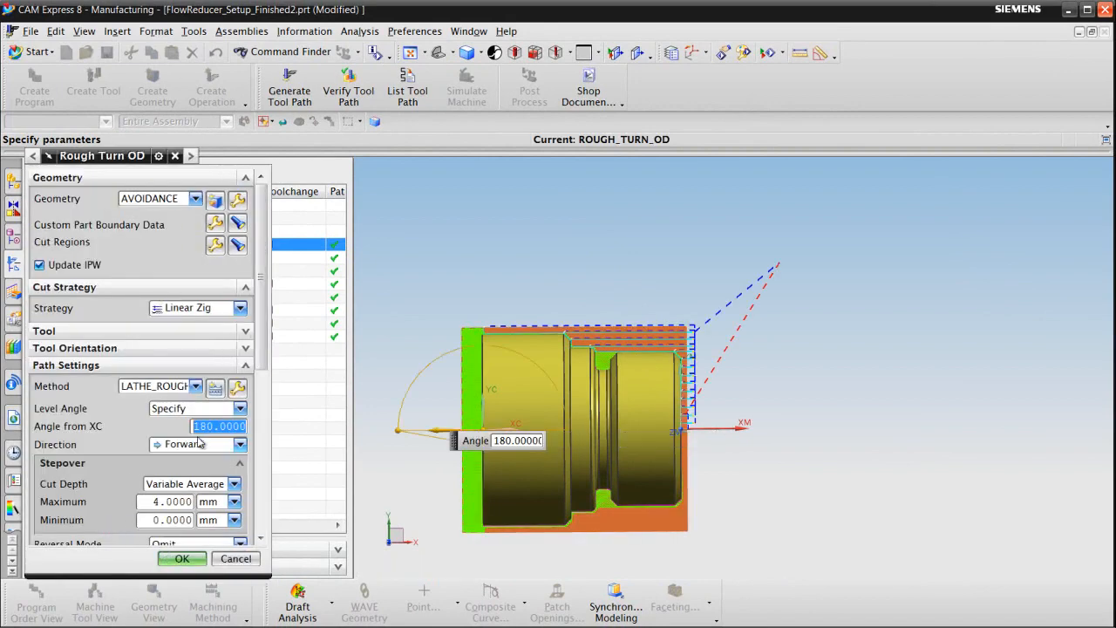
click(182, 559)
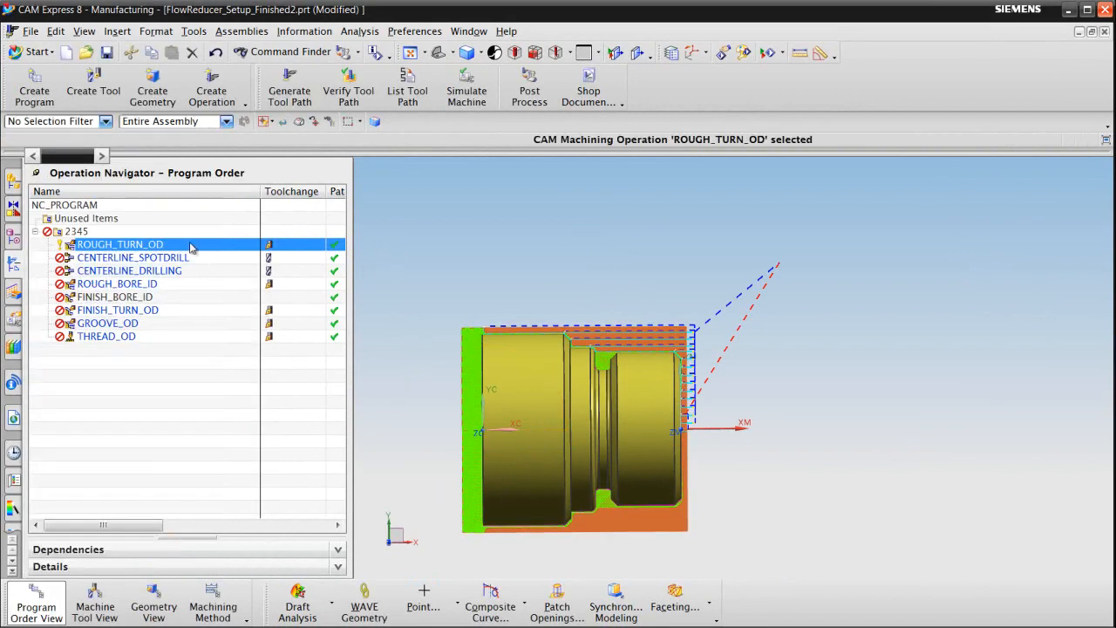
Postprocess only the ROUGH_TURN_OD operation, overwriting the existing output file FlowReducer_Setup_Finished2.mpf
click(529, 96)
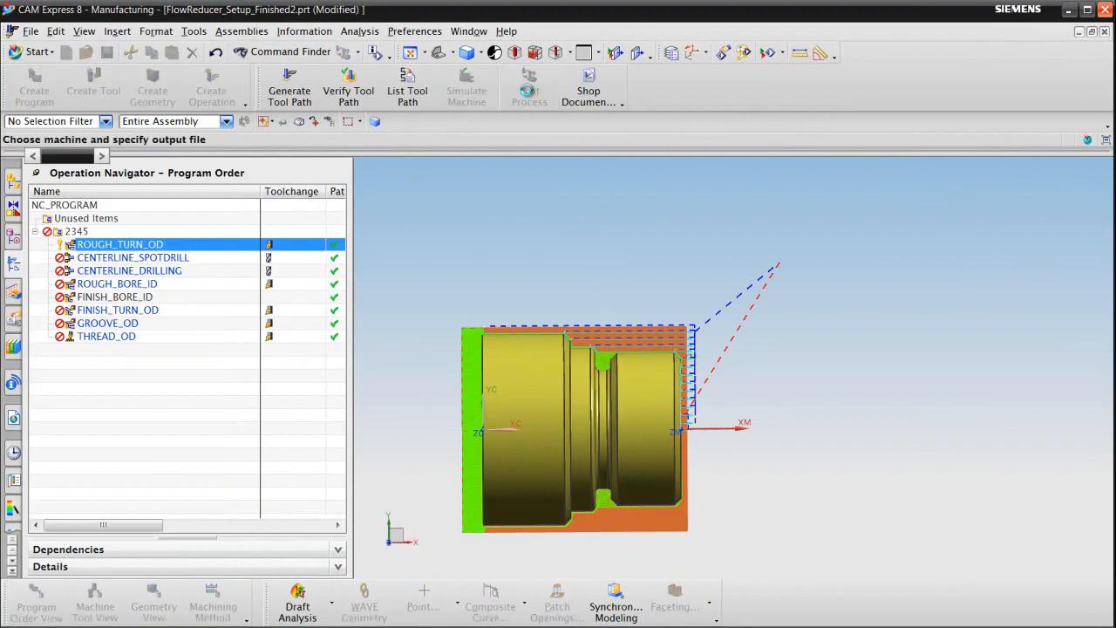
click(122, 521)
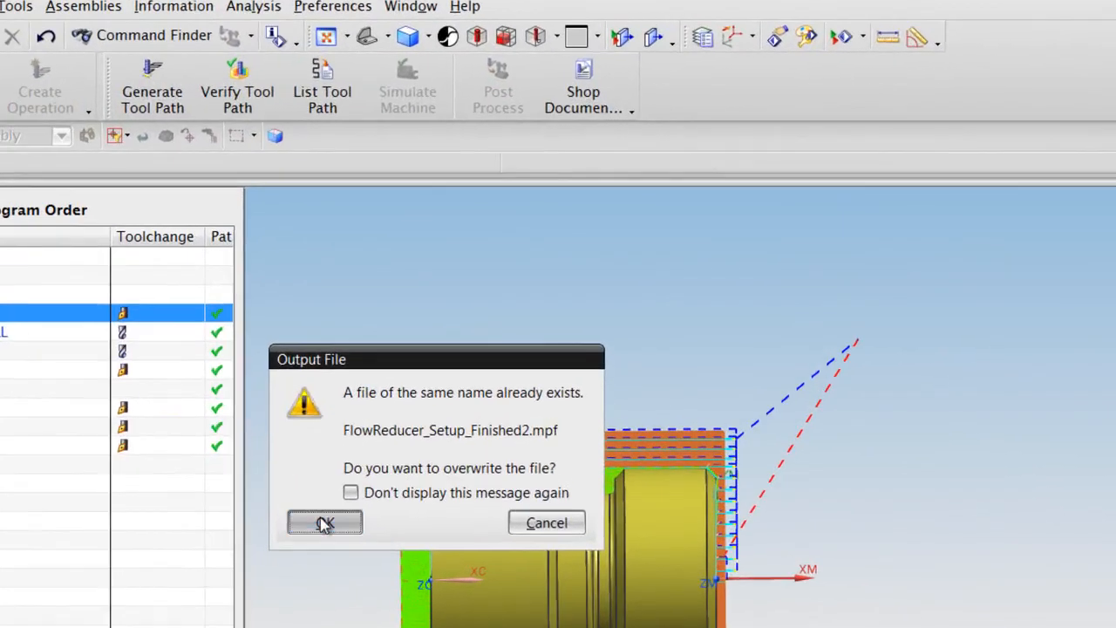
click(406, 391)
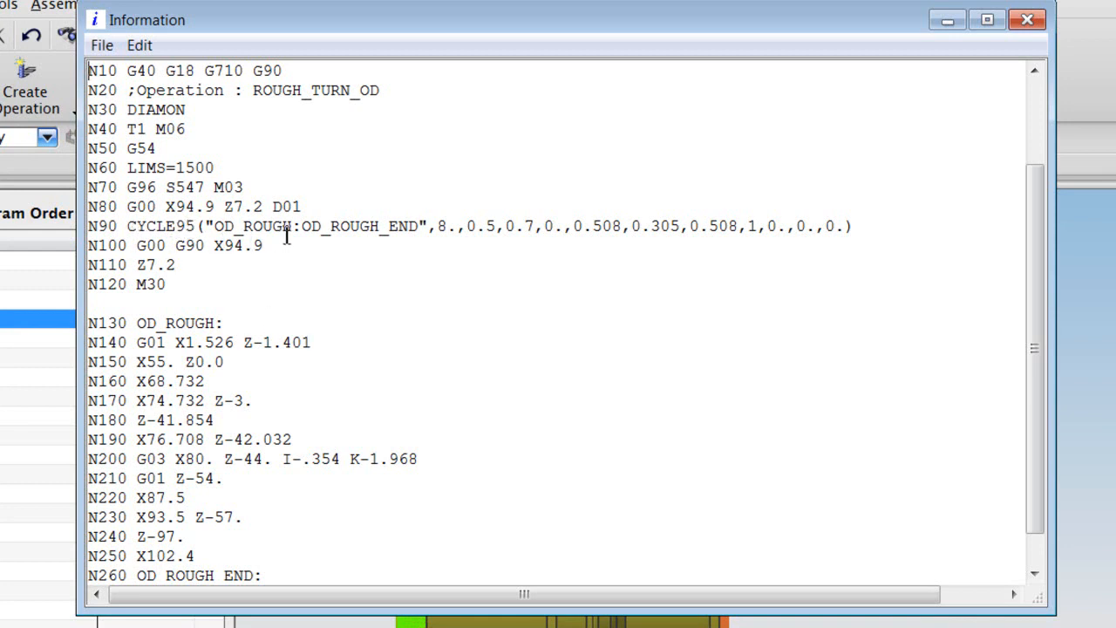
Examine the CYCLE95 call's contour labels and parameters and the matching contour start and end labels in the code listing, then close it
drag(294, 228, 214, 228)
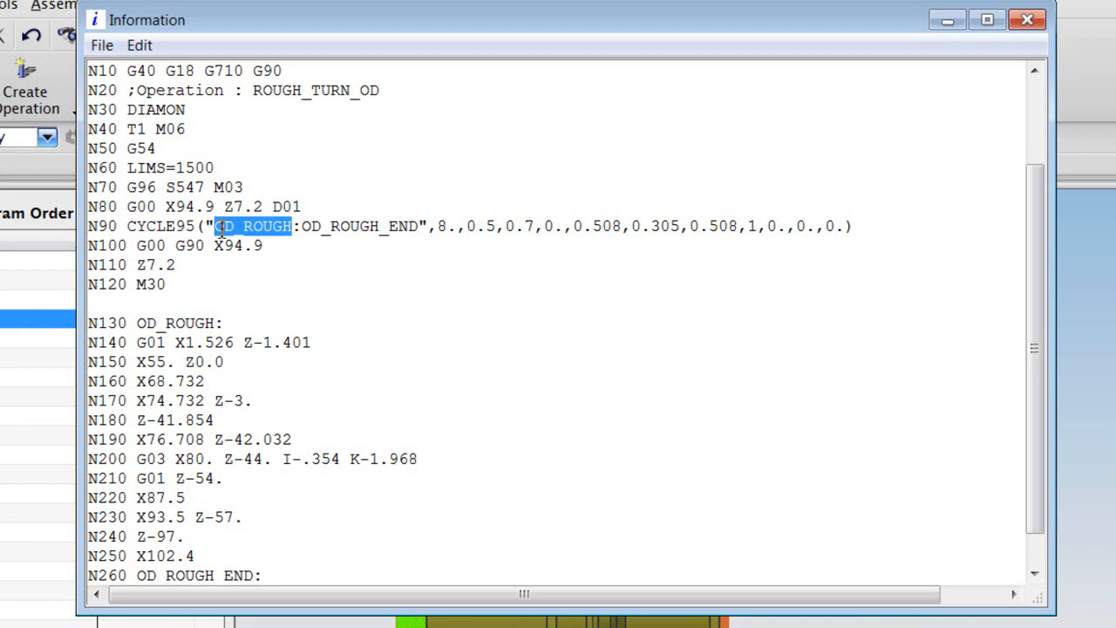
drag(421, 228, 302, 228)
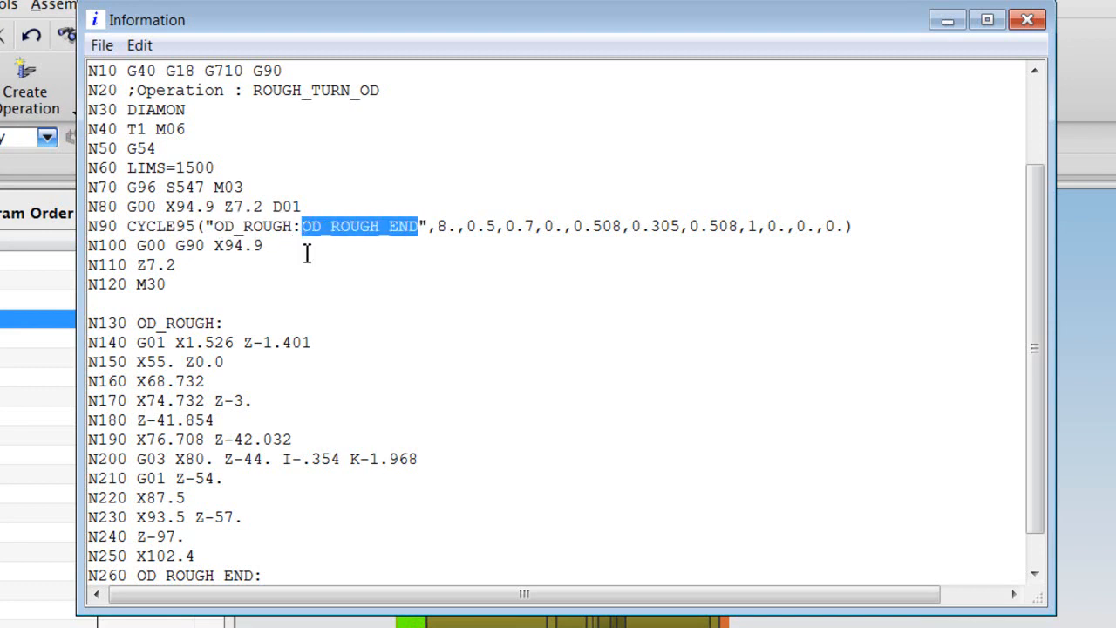
drag(437, 226, 661, 226)
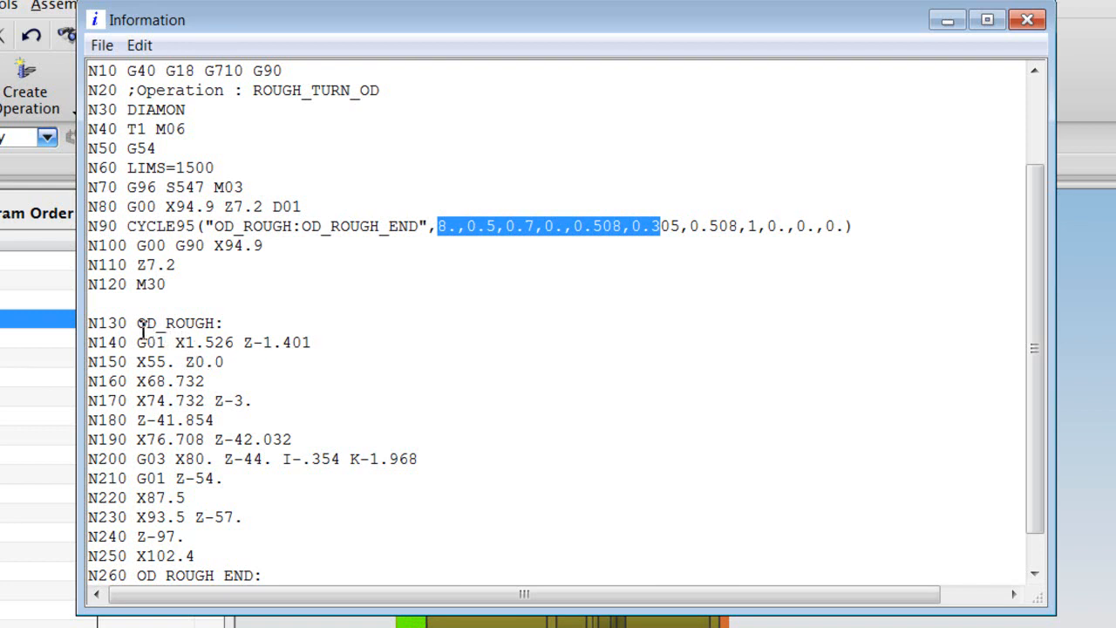
drag(138, 323, 214, 328)
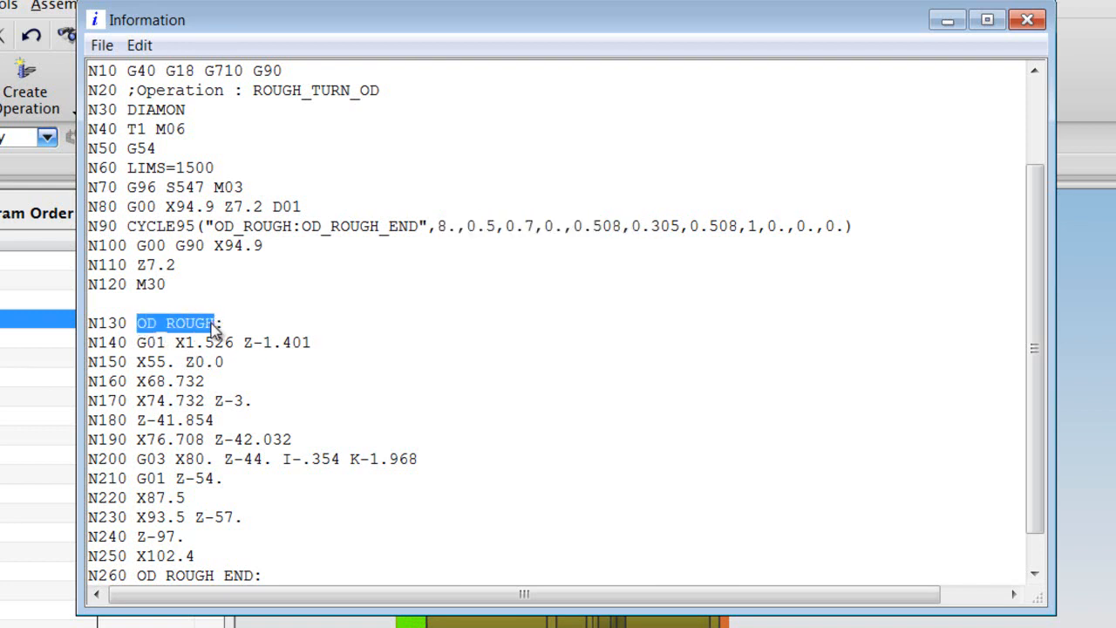
click(139, 579)
drag(140, 580, 259, 521)
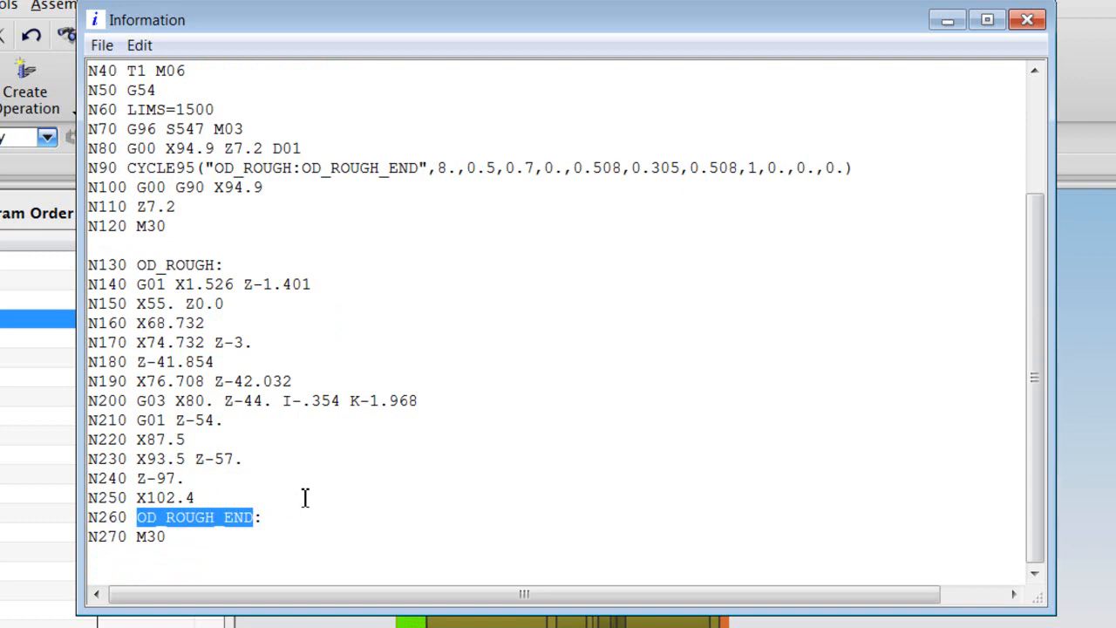
click(1026, 20)
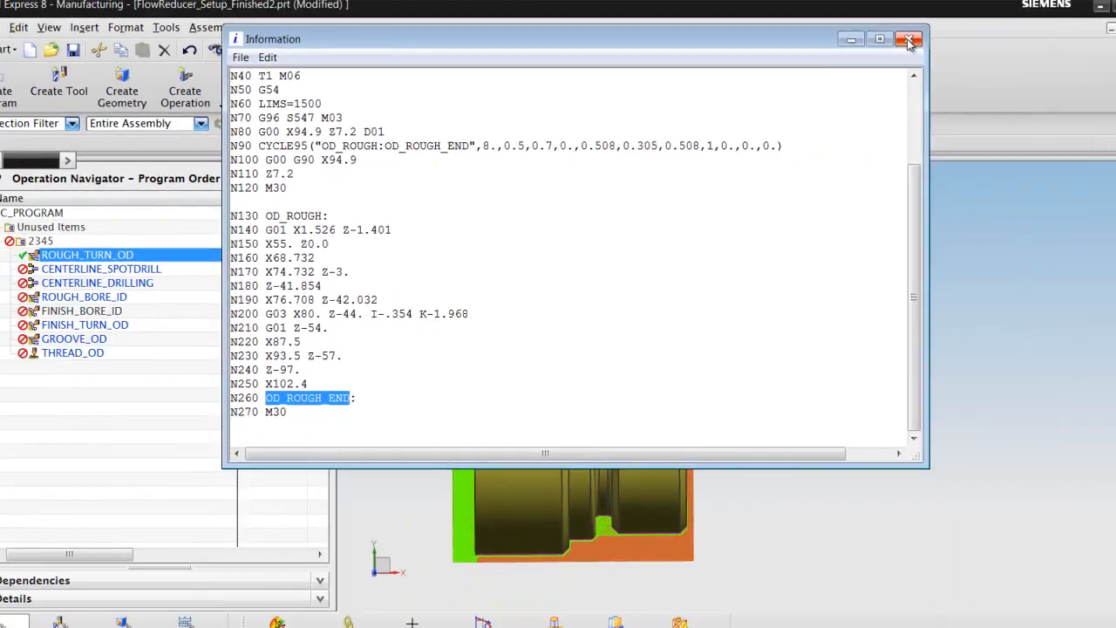